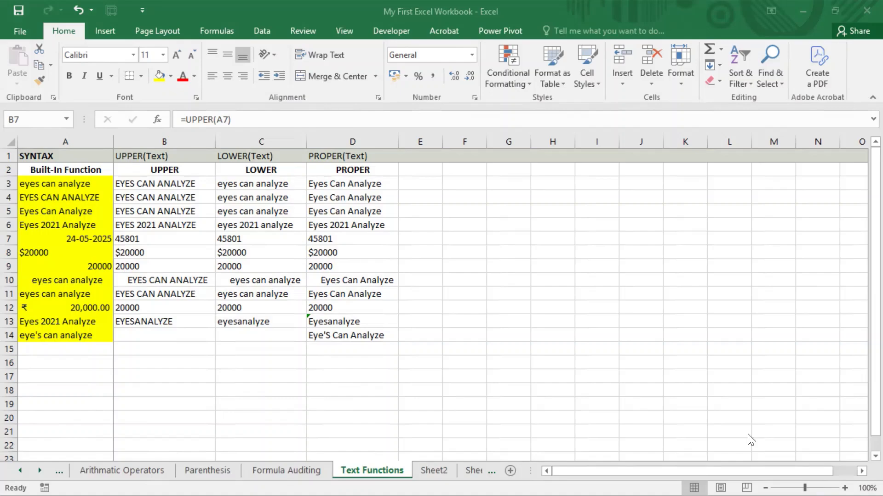
# Hide the UPPER, LOWER and PROPER columns B through D
pyautogui.click(88, 183)
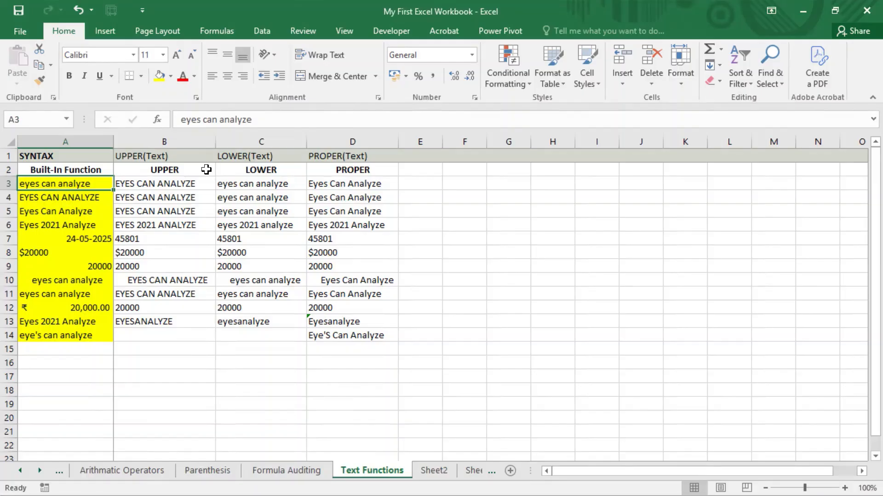
pyautogui.click(440, 1)
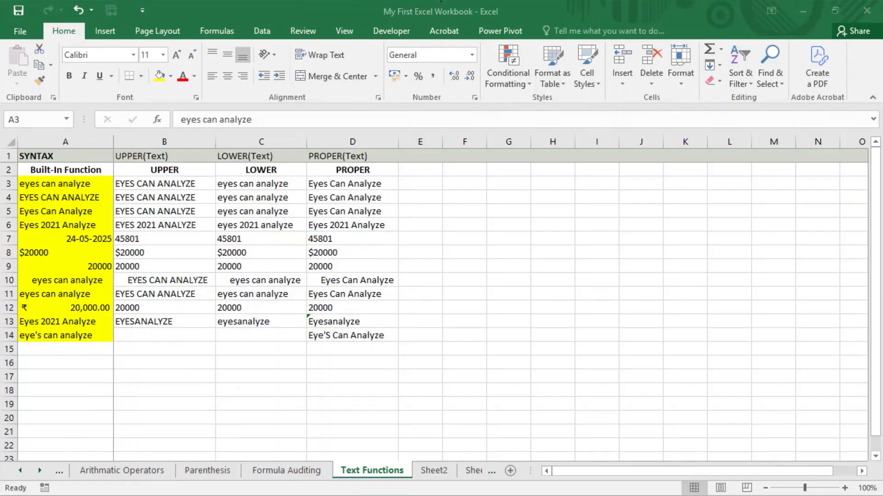
pyautogui.click(412, 196)
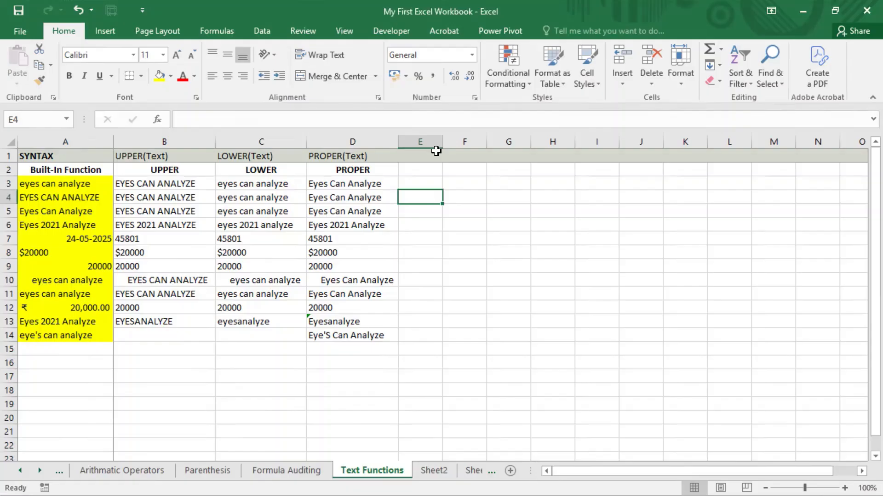
pyautogui.click(407, 173)
pyautogui.click(165, 138)
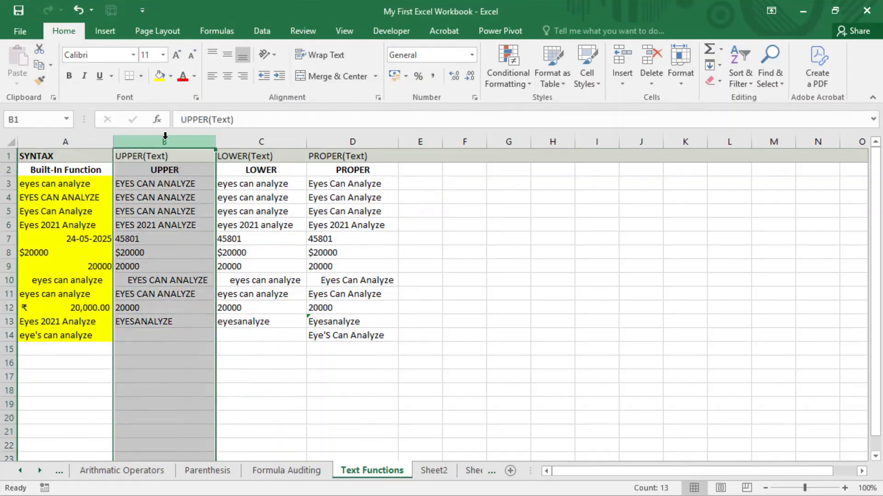
pyautogui.keyDown('shift'); pyautogui.click(361, 141); pyautogui.keyUp('shift')
pyautogui.rightClick(364, 143)
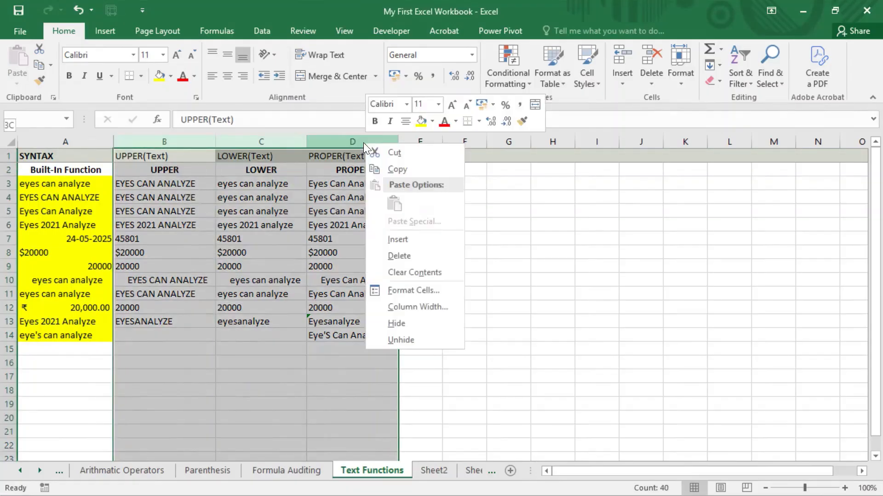
pyautogui.click(413, 323)
# Unhide columns B–D again by selecting columns A through E
pyautogui.click(132, 173)
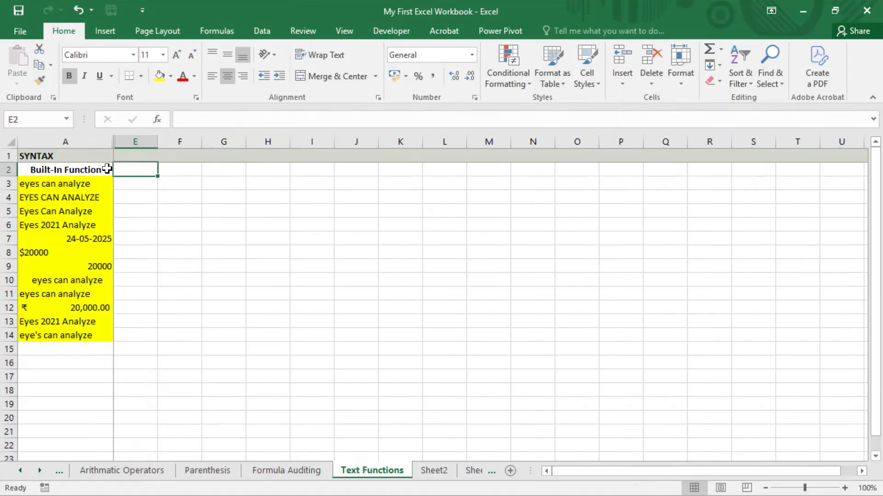
pyautogui.moveTo(92, 141); pyautogui.dragTo(137, 140)
pyautogui.rightClick(137, 140)
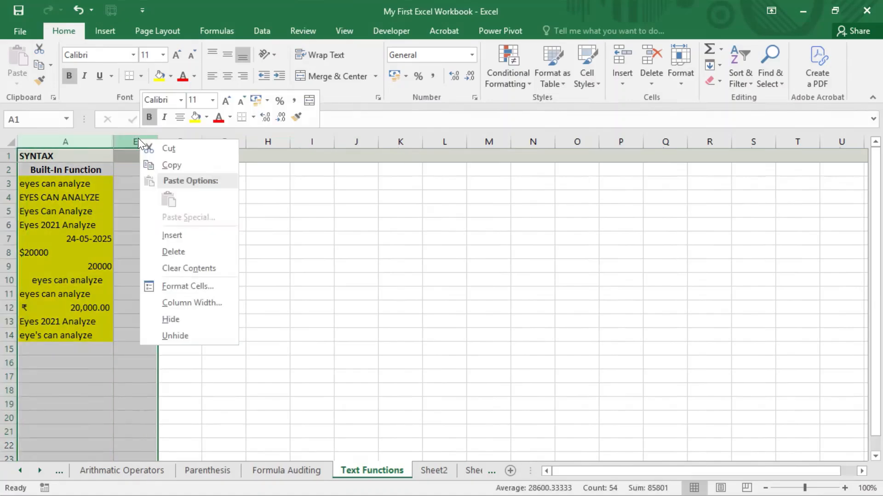
pyautogui.click(186, 337)
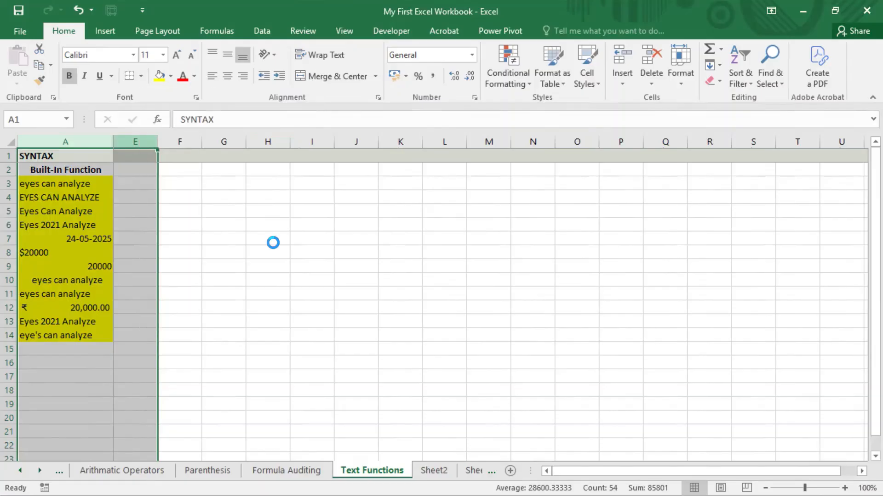
pyautogui.click(272, 242)
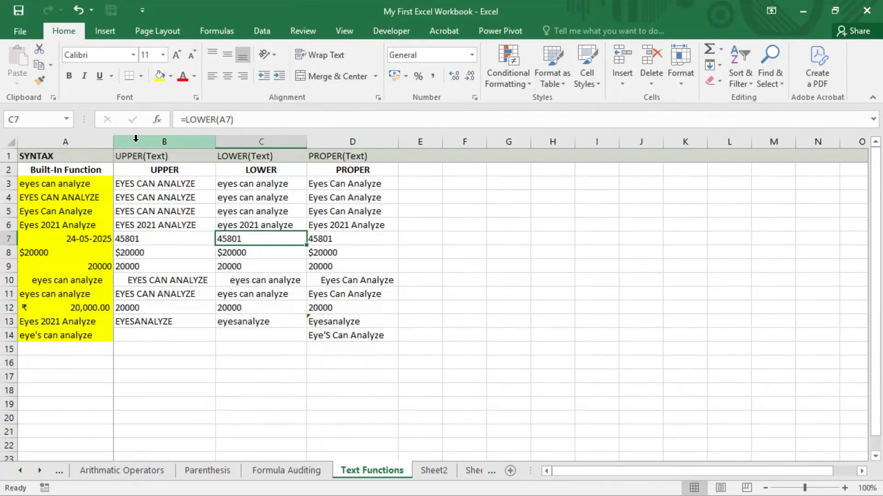
# Hide columns B–D once more and select cell E2
pyautogui.moveTo(141, 135); pyautogui.dragTo(333, 136)
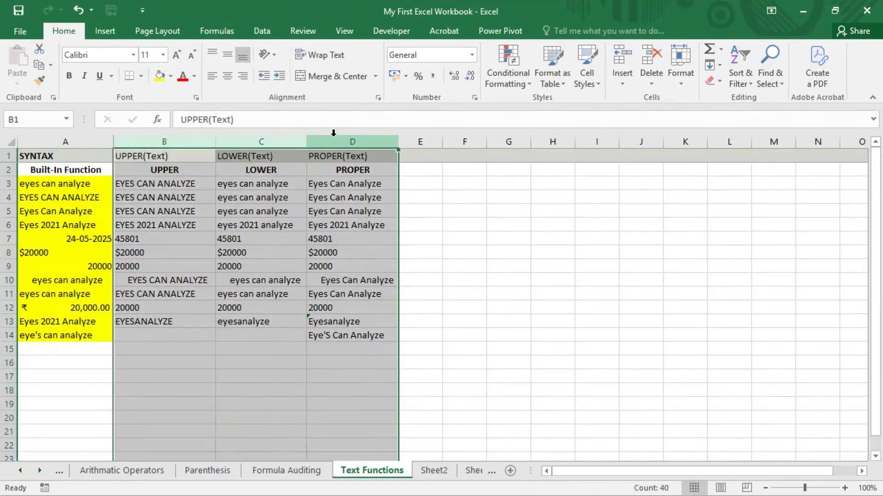
pyautogui.rightClick(334, 136)
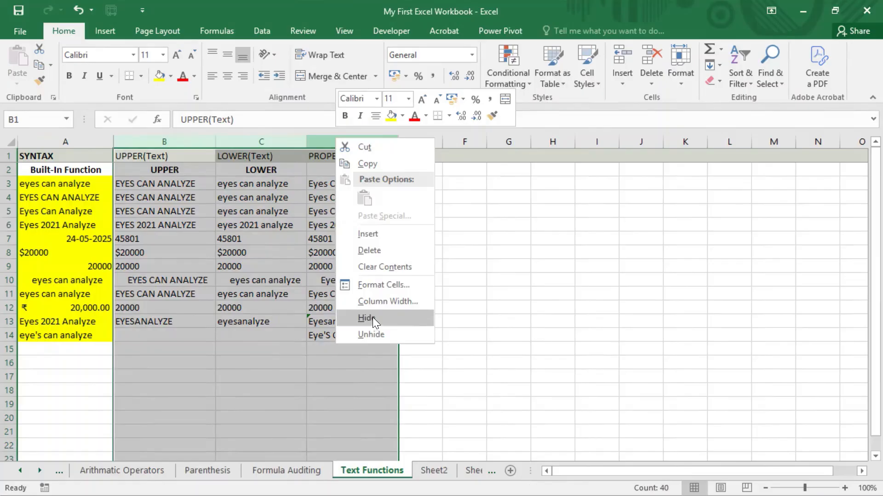
pyautogui.click(373, 317)
pyautogui.click(137, 170)
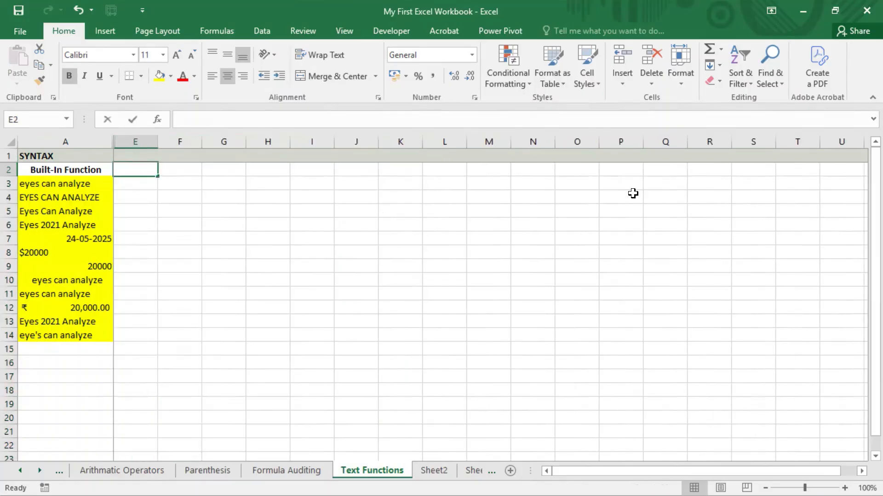
# Enter the subheading LEN in E2 and the header LEN(Text) in E1
pyautogui.write('LEN')
pyautogui.press('Return')
pyautogui.press('Up')
pyautogui.press('Up')
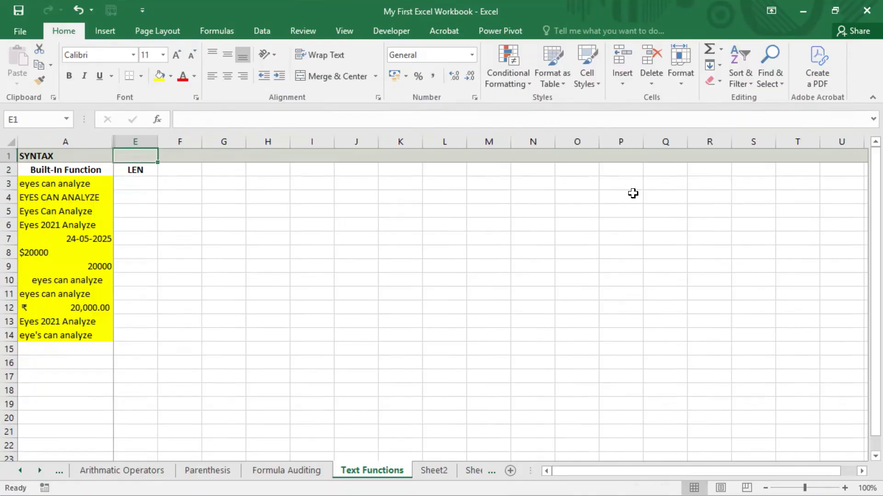
pyautogui.write('LEN')
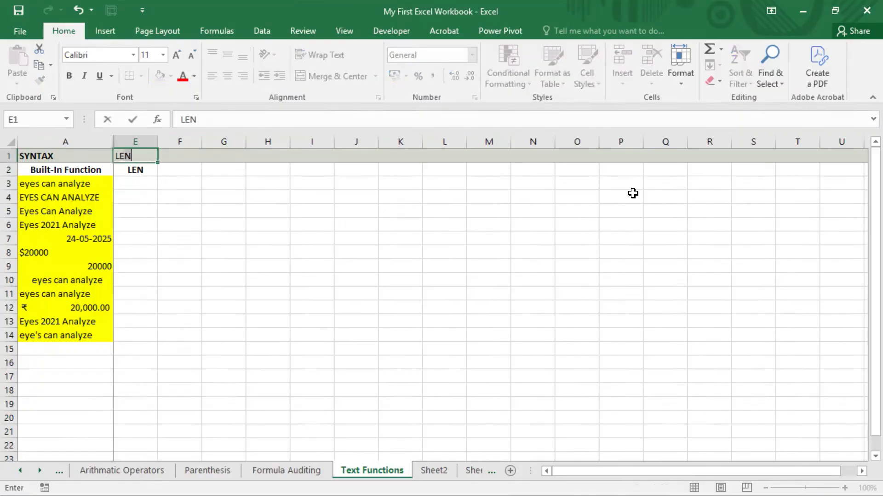
pyautogui.write('(Text)')
pyautogui.press('Return')
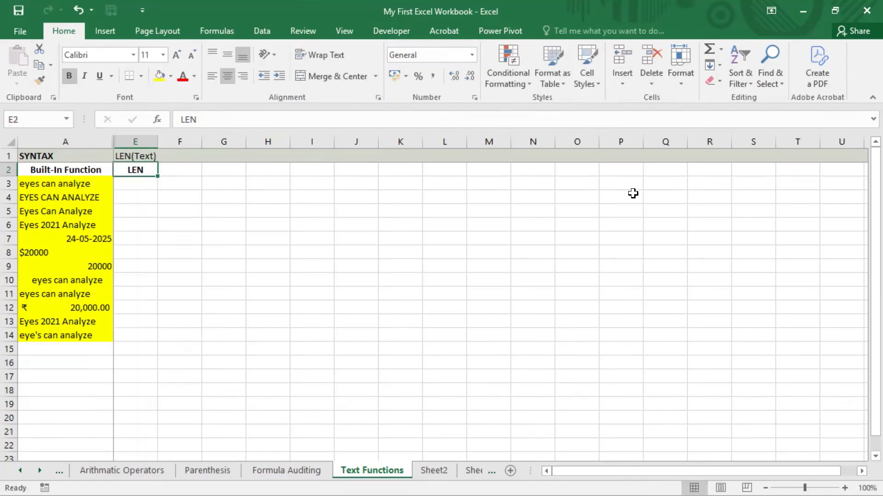
pyautogui.press('Return')
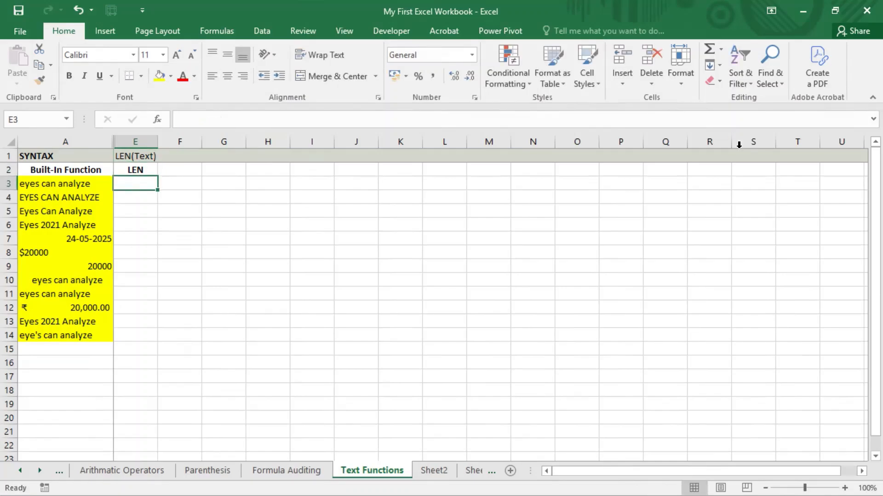
pyautogui.click(441, 1)
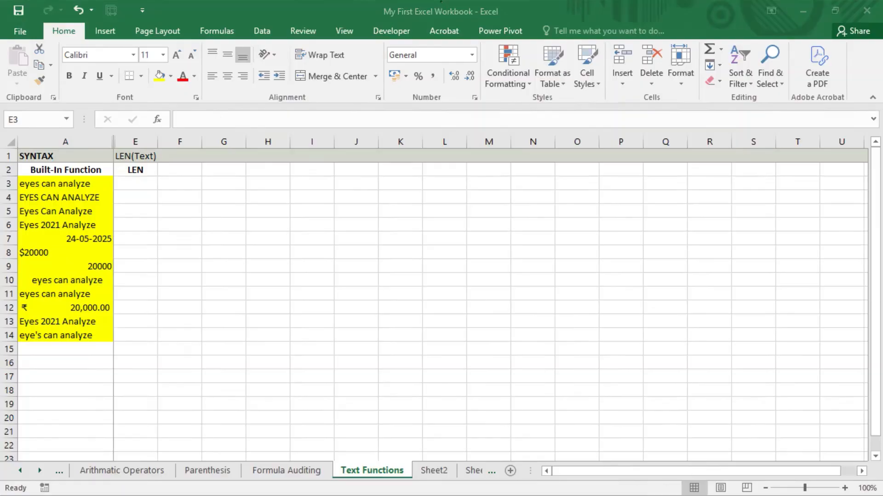
# Enter =LEN(A15) in E15, which returns 0 for the empty cell
pyautogui.click(81, 349)
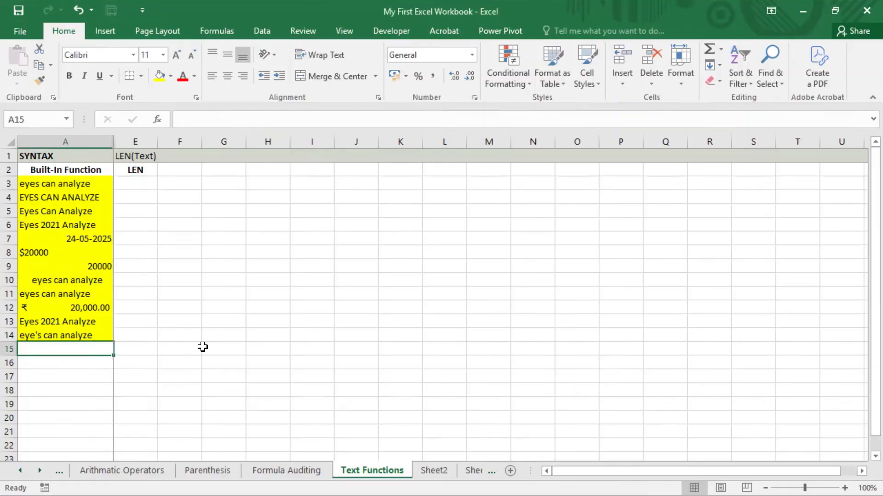
pyautogui.click(140, 347)
pyautogui.write('=')
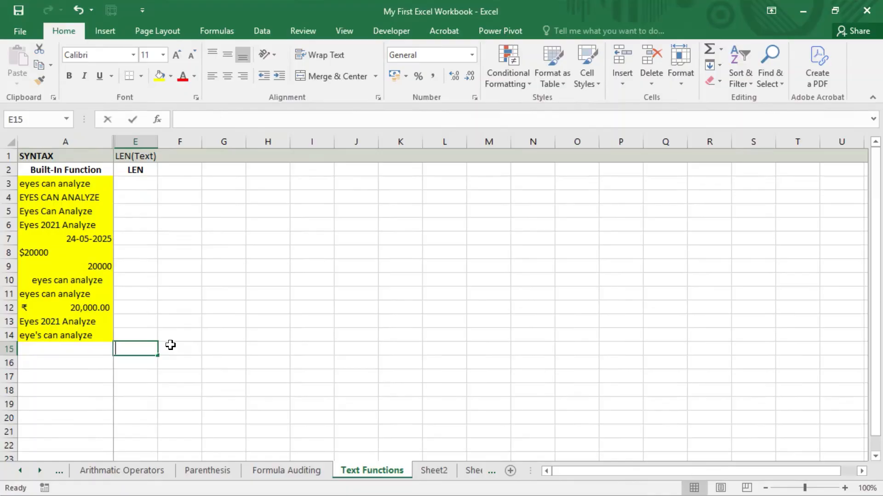
pyautogui.write('len(')
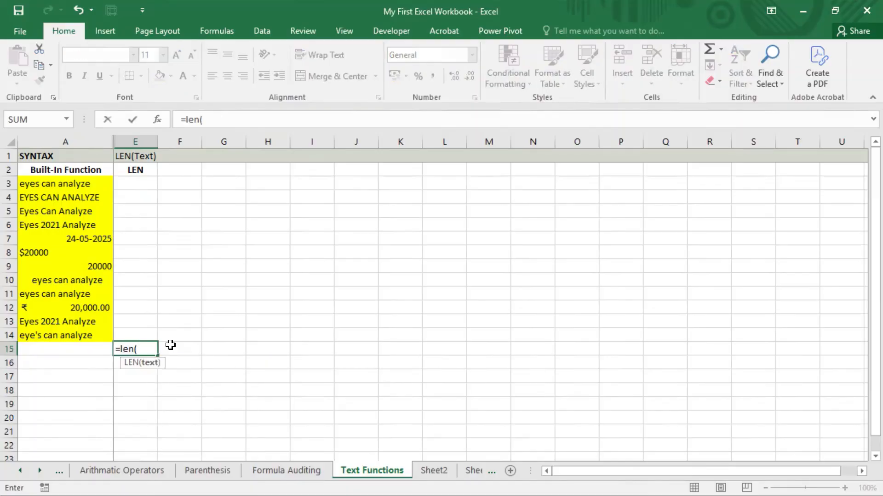
pyautogui.press('Left')
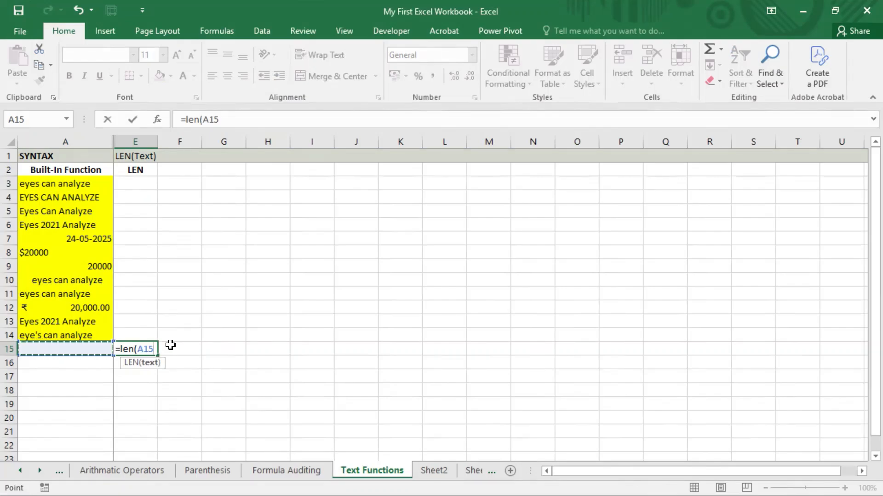
pyautogui.write(')')
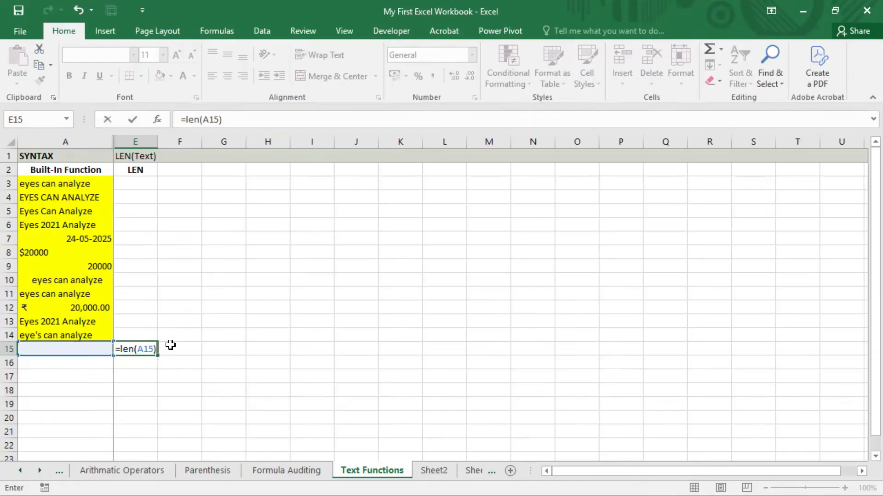
pyautogui.press('Return')
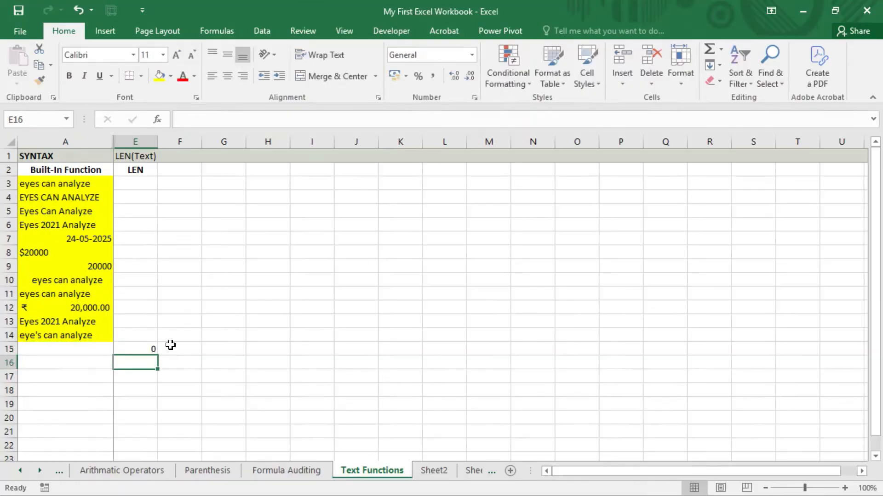
pyautogui.press('Up')
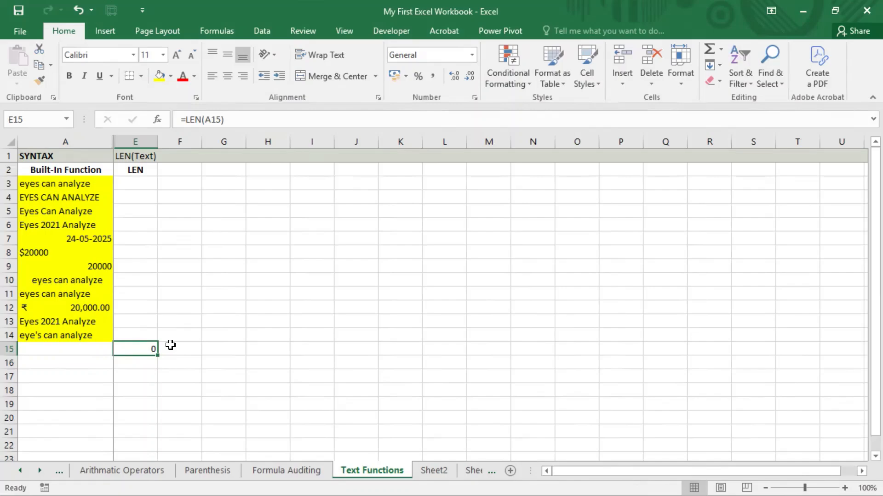
# Move to cell E3 beside the first sample text
pyautogui.press('Up')
pyautogui.press('Up')
pyautogui.press('Up')
pyautogui.press('Up')
pyautogui.press('Up')
pyautogui.press('Up')
pyautogui.press('Up')
pyautogui.press('Up')
pyautogui.press('Up')
pyautogui.press('Up')
pyautogui.press('Up')
pyautogui.press('Up')
pyautogui.press('Up')
pyautogui.press('Up')
pyautogui.press('Down')
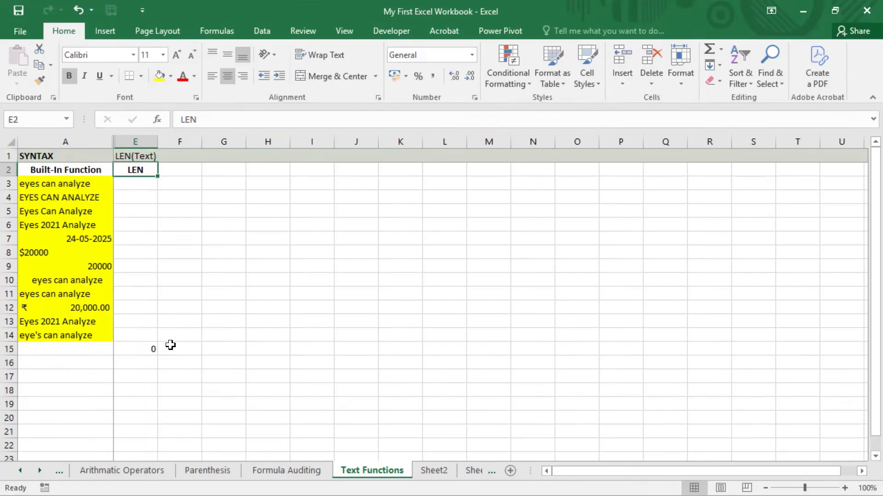
pyautogui.hotkey('ctrl', 'Down')
pyautogui.hotkey('ctrl', 'Up')
pyautogui.press('Down')
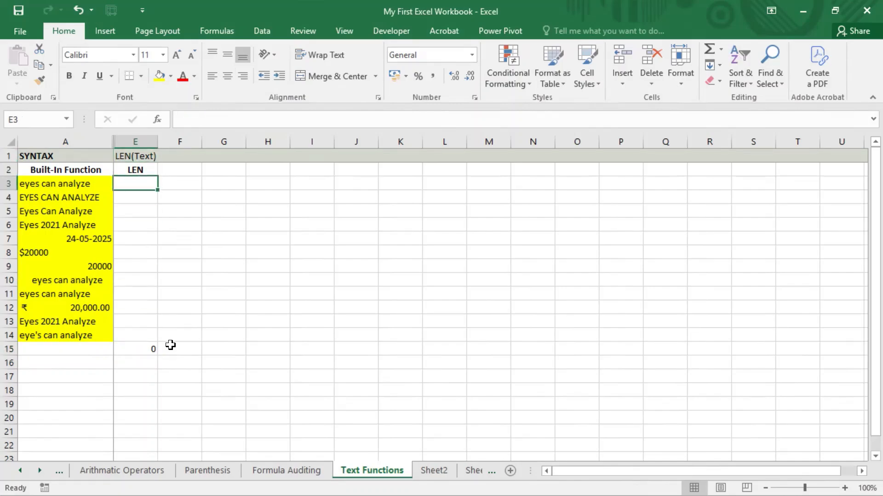
pyautogui.click(442, 2)
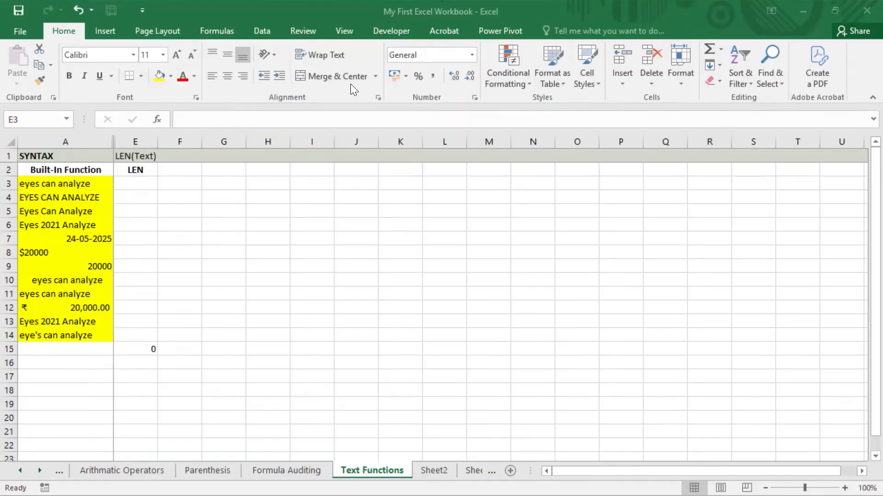
pyautogui.click(313, 157)
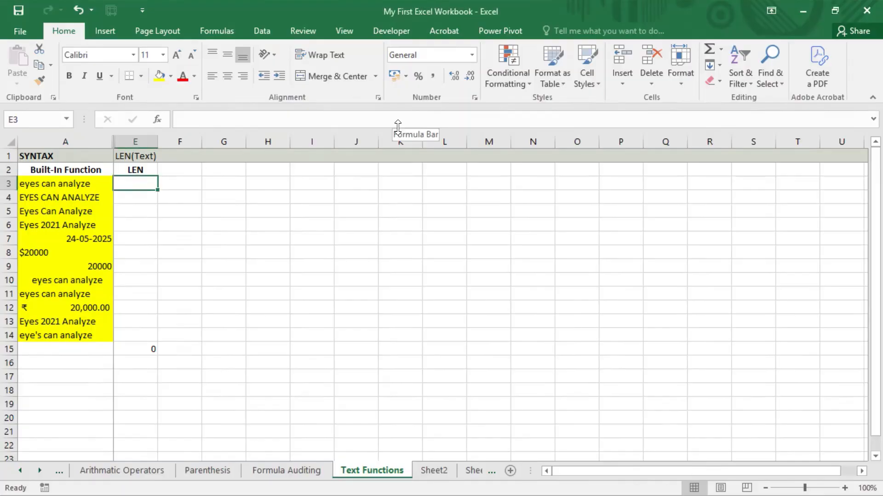
# Enter =LEN(A3) in E3, returning 16 for 'eyes can analyze'
pyautogui.write('=')
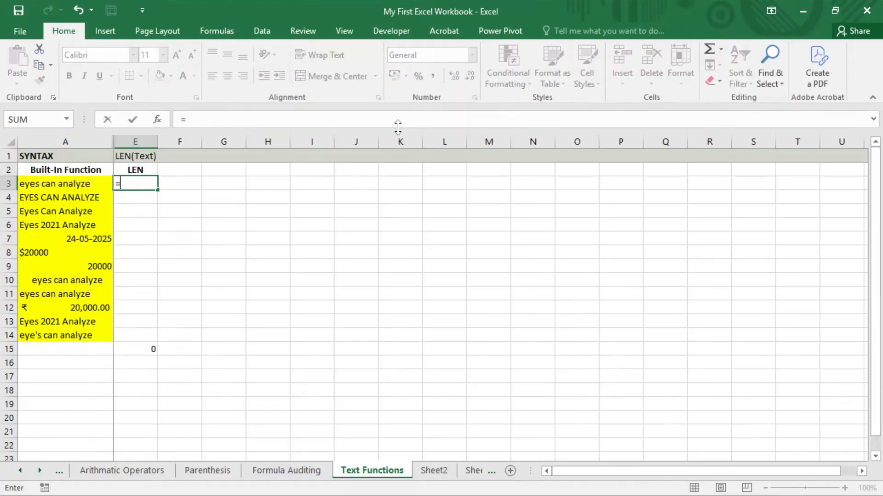
pyautogui.write('len(')
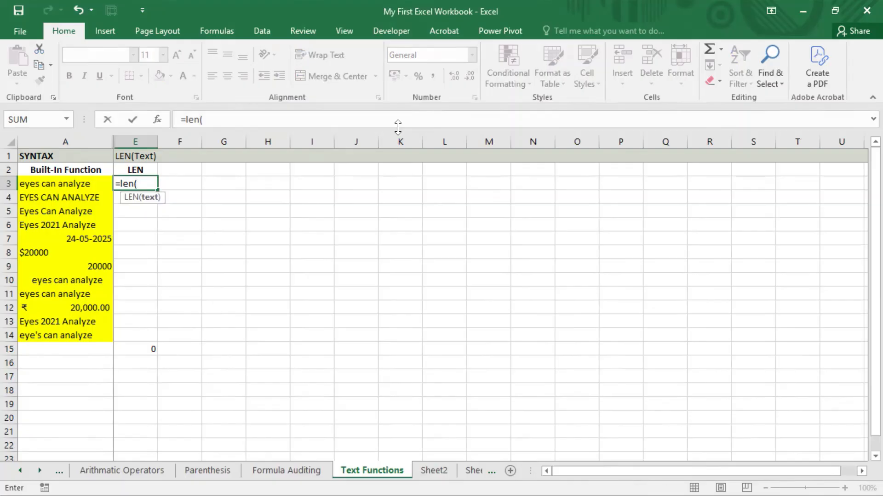
pyautogui.press('Left')
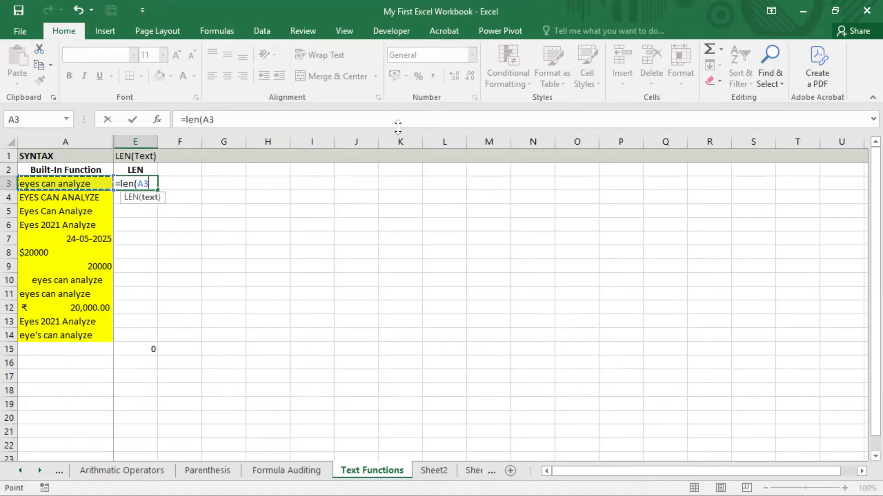
pyautogui.write(')')
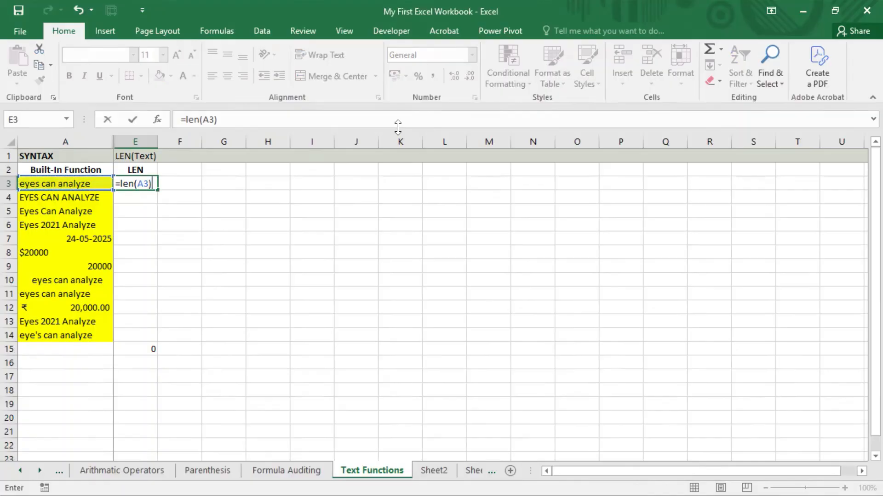
pyautogui.press('Return')
pyautogui.press('Up')
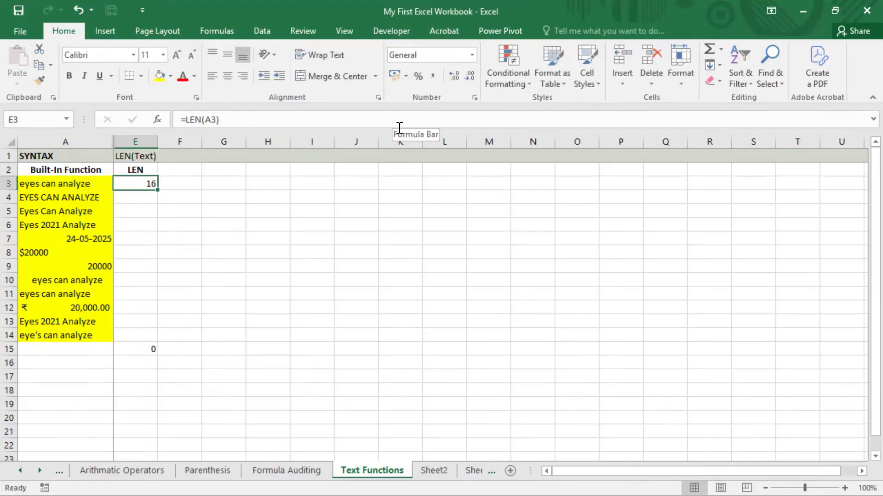
pyautogui.press('Left')
pyautogui.press('Right')
pyautogui.press('Left')
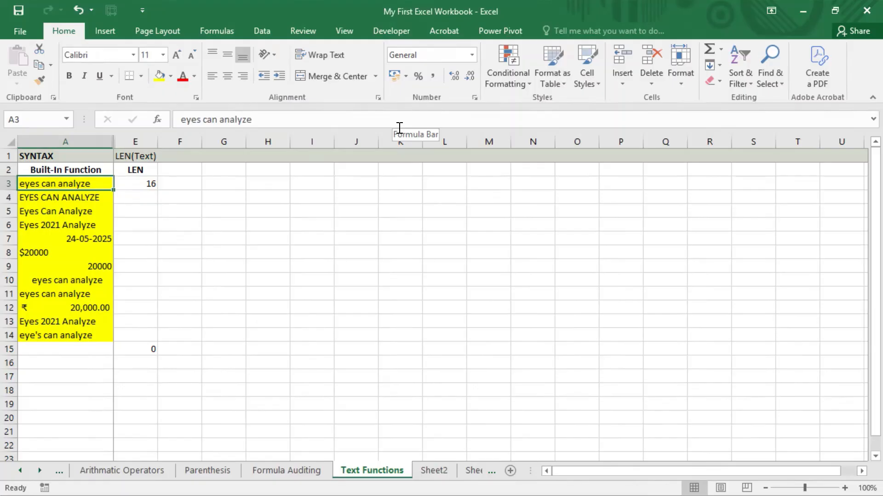
pyautogui.press('F2')
pyautogui.hotkey('shift', 'Left')
pyautogui.hotkey('shift', 'Left')
pyautogui.hotkey('shift', 'Left')
pyautogui.hotkey('shift', 'Left')
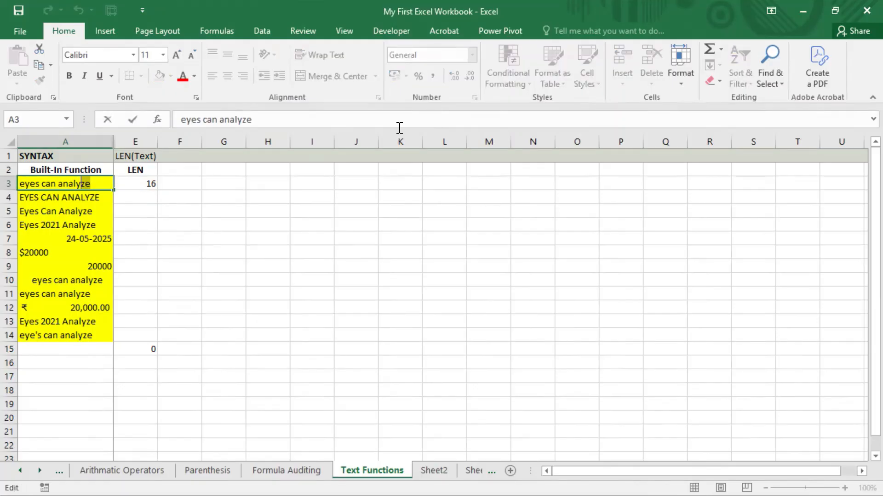
pyautogui.hotkey('shift', 'Left')
pyautogui.hotkey('shift', 'Left')
pyautogui.hotkey('shift', 'Left')
pyautogui.hotkey('shift', 'Left')
pyautogui.hotkey('shift', 'Left')
pyautogui.hotkey('shift', 'Left')
pyautogui.hotkey('shift', 'Left')
pyautogui.hotkey('shift', 'Left')
pyautogui.hotkey('shift', 'Left')
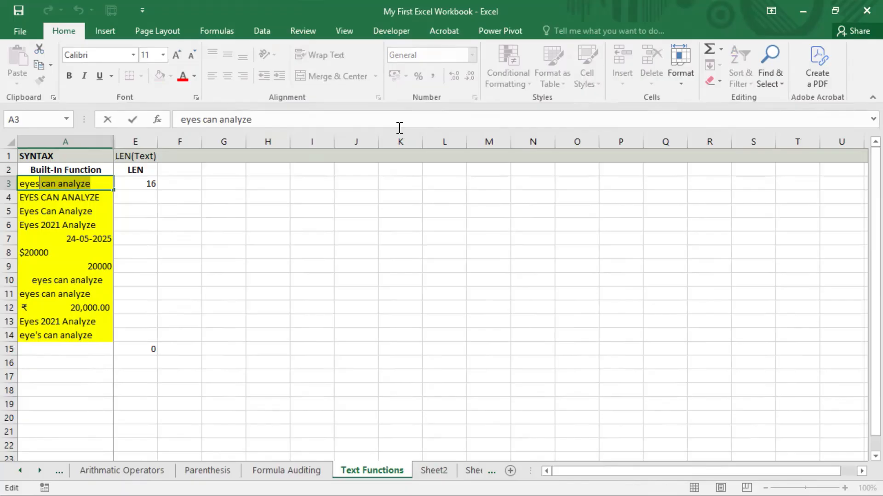
pyautogui.hotkey('shift', 'Left')
pyautogui.hotkey('shift', 'Left')
pyautogui.hotkey('shift', 'Left')
pyautogui.press('Return')
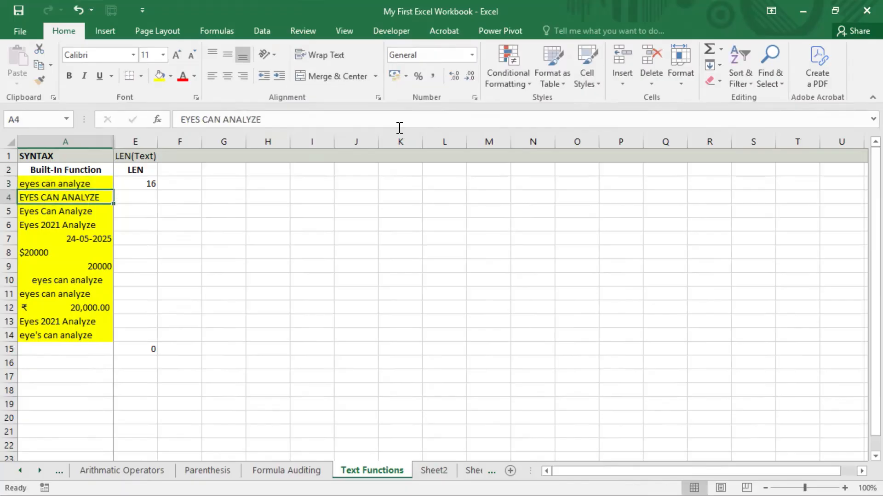
pyautogui.press('Up')
pyautogui.press('Right')
pyautogui.press('Left')
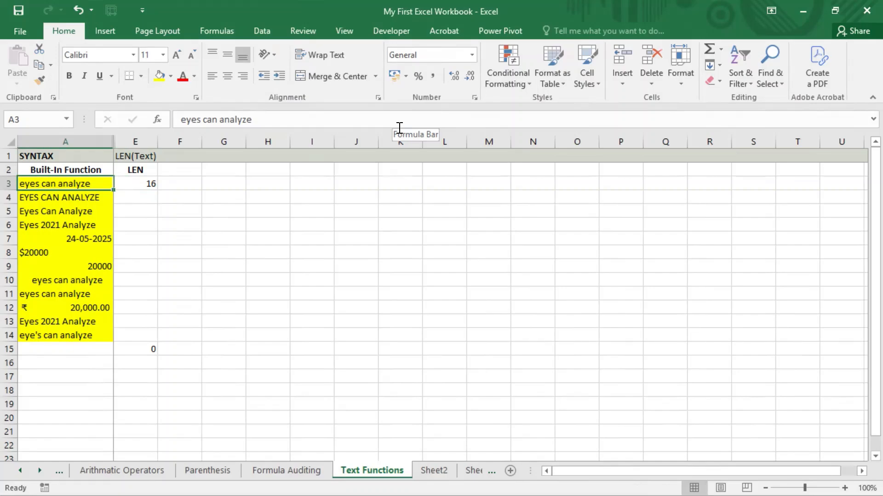
pyautogui.press('Right')
pyautogui.press('Right')
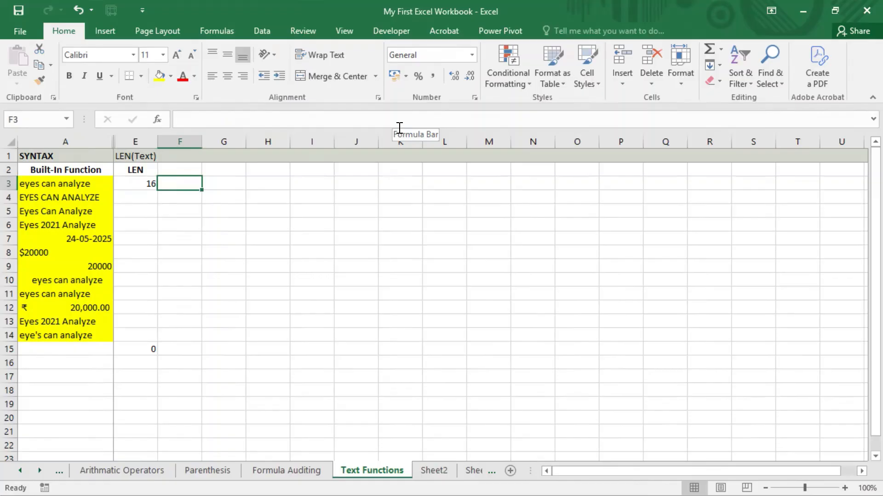
pyautogui.press('Left')
pyautogui.press('Left')
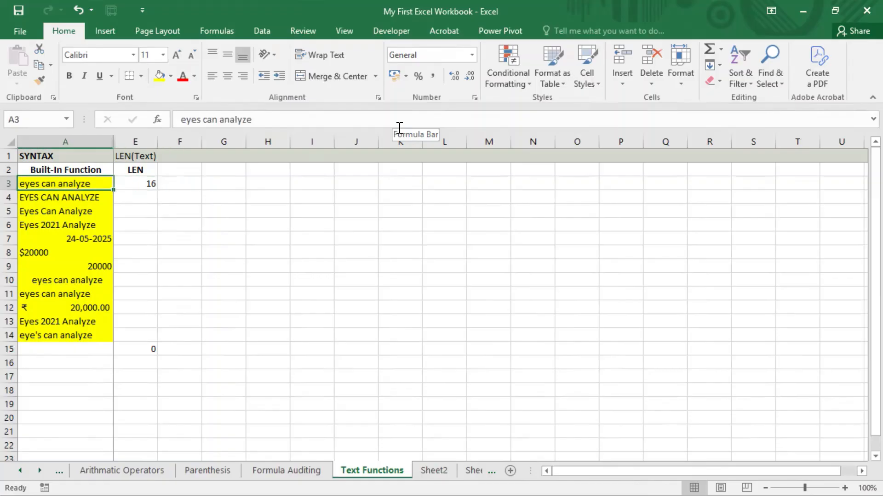
pyautogui.press('F2')
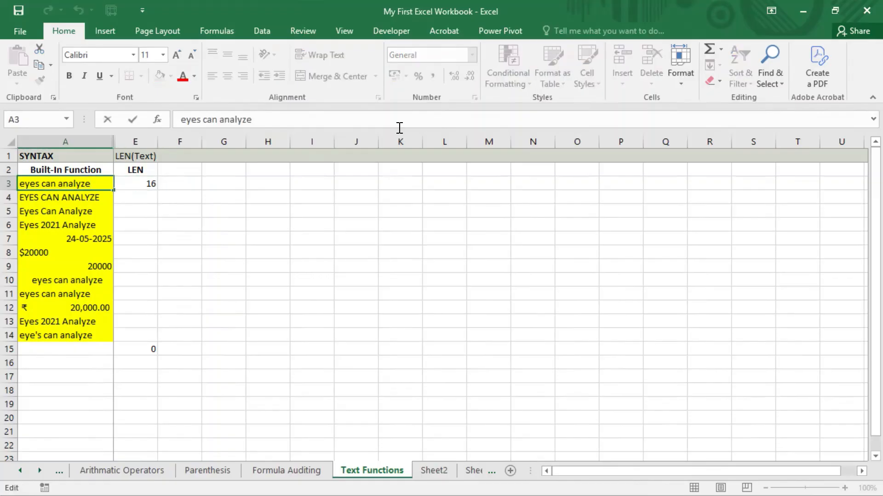
pyautogui.hotkey('shift', 'Left')
pyautogui.hotkey('shift', 'Left')
pyautogui.hotkey('shift', 'Left')
pyautogui.hotkey('shift', 'Left')
pyautogui.hotkey('shift', 'Left')
pyautogui.hotkey('shift', 'Left')
pyautogui.hotkey('shift', 'Left')
pyautogui.hotkey('shift', 'Left')
pyautogui.hotkey('shift', 'Left')
pyautogui.hotkey('shift', 'Left')
pyautogui.hotkey('shift', 'Left')
pyautogui.hotkey('shift', 'Left')
pyautogui.hotkey('shift', 'Left')
pyautogui.hotkey('shift', 'Left')
pyautogui.hotkey('shift', 'Left')
pyautogui.hotkey('shift', 'Left')
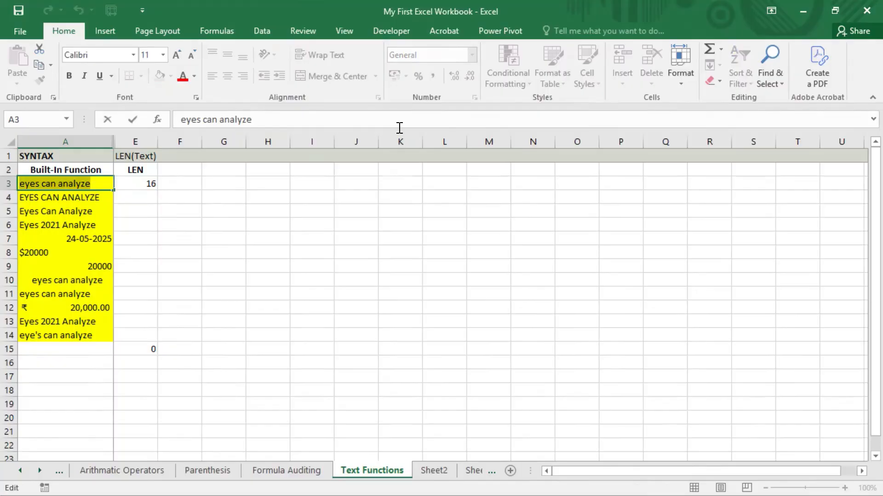
pyautogui.press('Return')
pyautogui.press('Up')
pyautogui.press('Right')
pyautogui.press('Right')
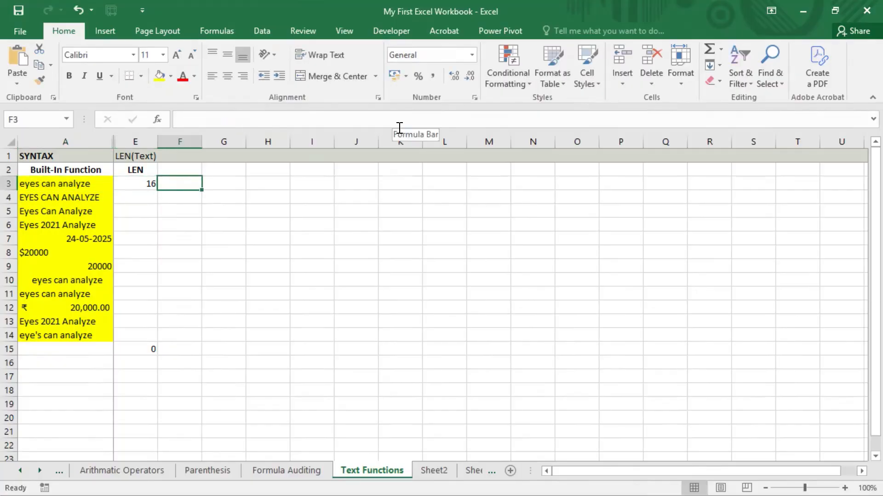
pyautogui.write('=len(')
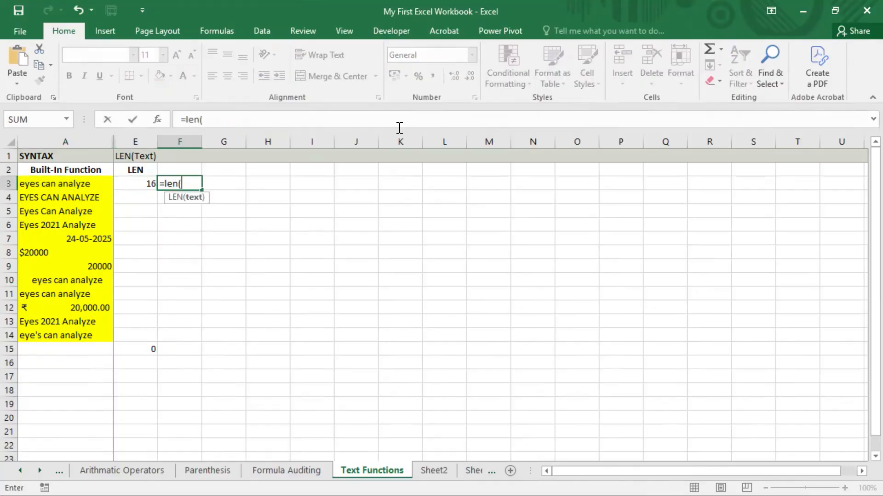
pyautogui.write('"eyes can analyze"')
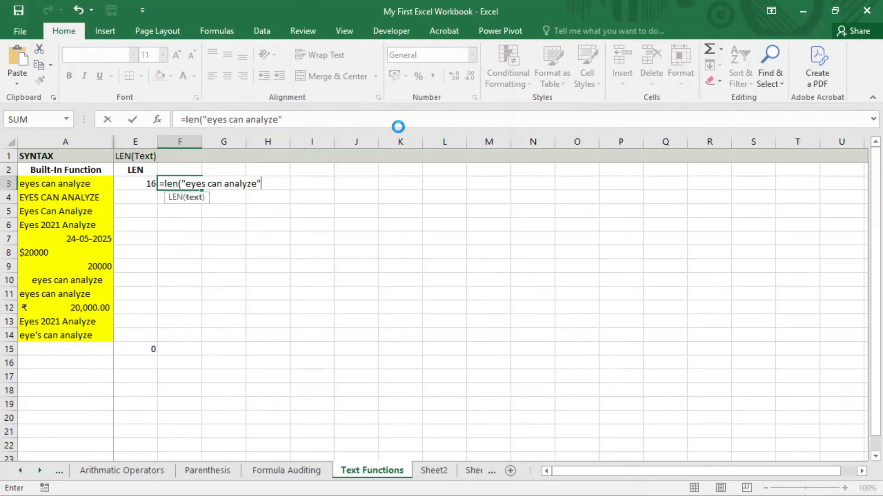
pyautogui.write(')')
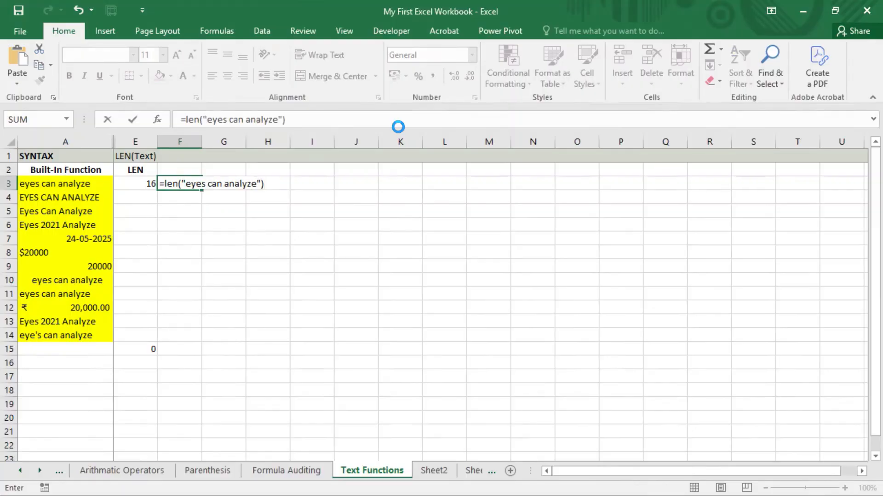
pyautogui.hotkey('ctrl', 'Return')
pyautogui.press('Delete')
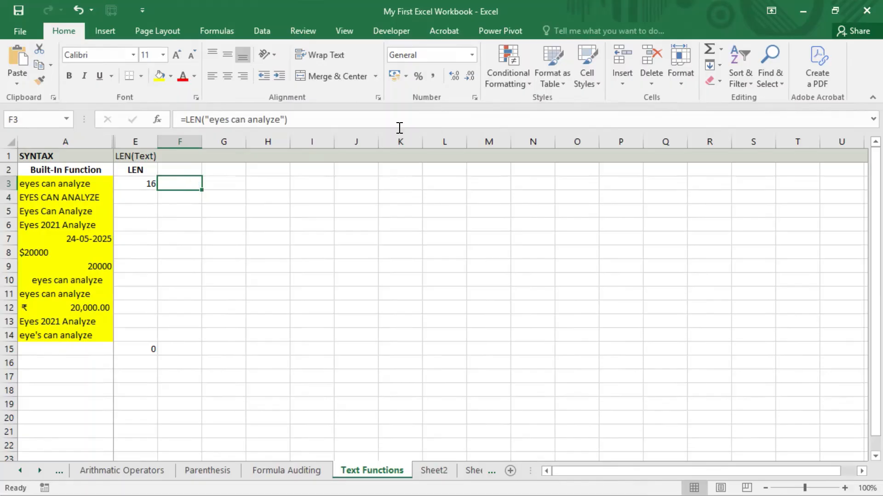
pyautogui.press('Left')
pyautogui.press('Left')
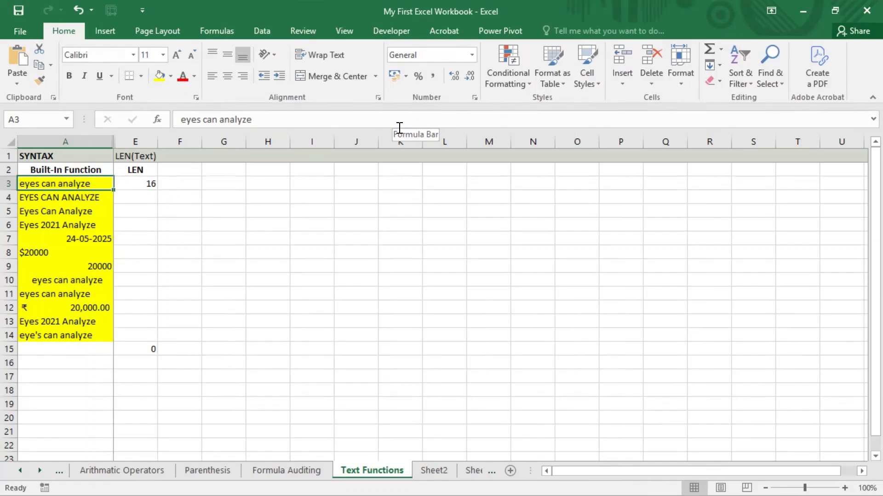
pyautogui.press('Down')
pyautogui.press('Up')
pyautogui.click(441, 2)
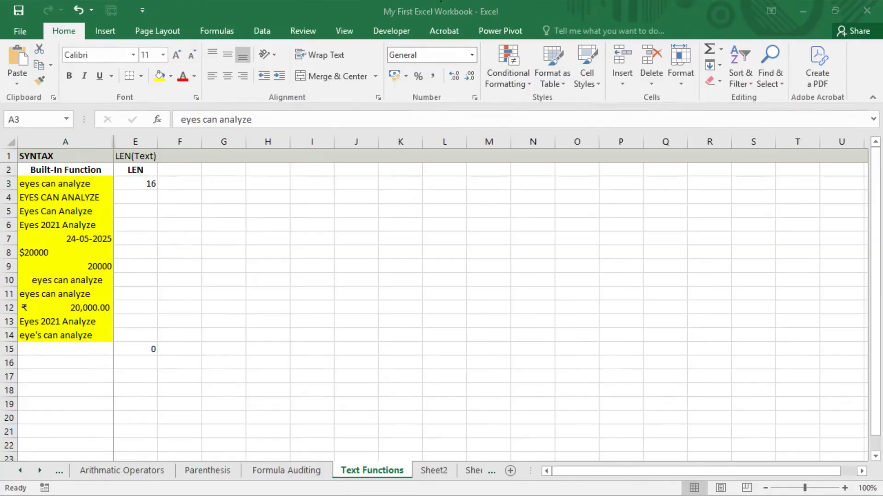
pyautogui.click(144, 196)
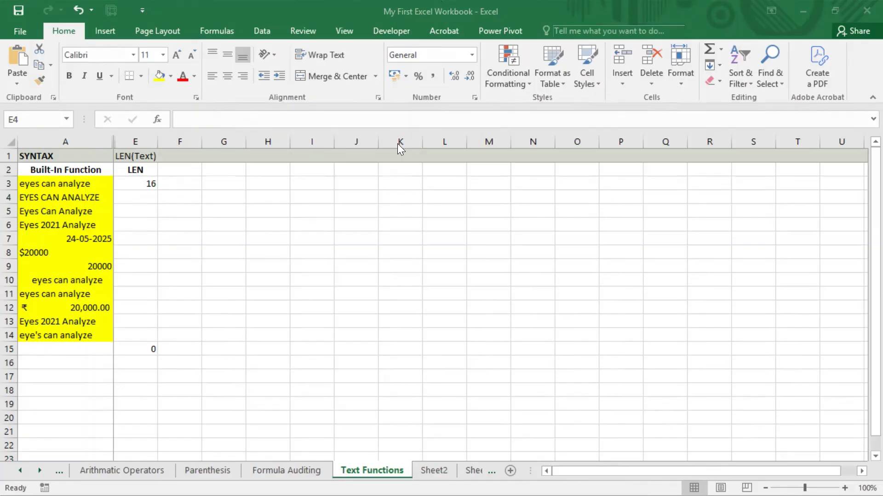
# Enter =LEN(A4) in E4, giving 16, and compare it with the A3 text
pyautogui.click(148, 201)
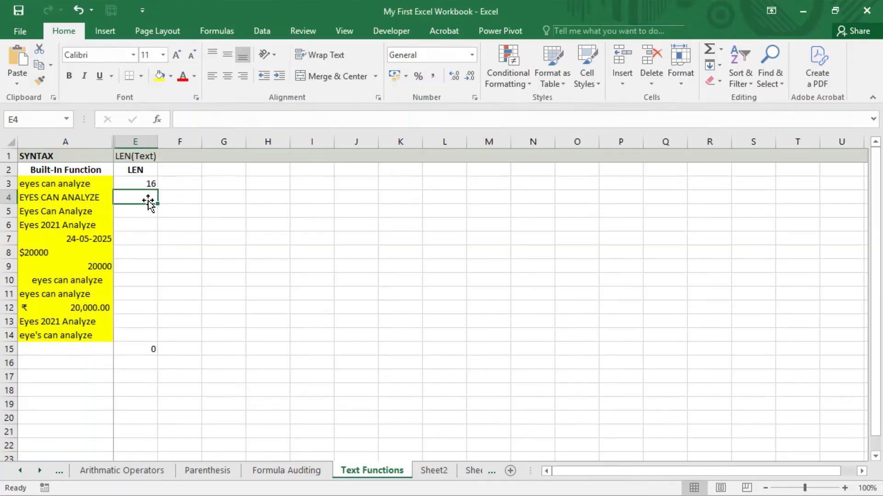
pyautogui.write('=len(')
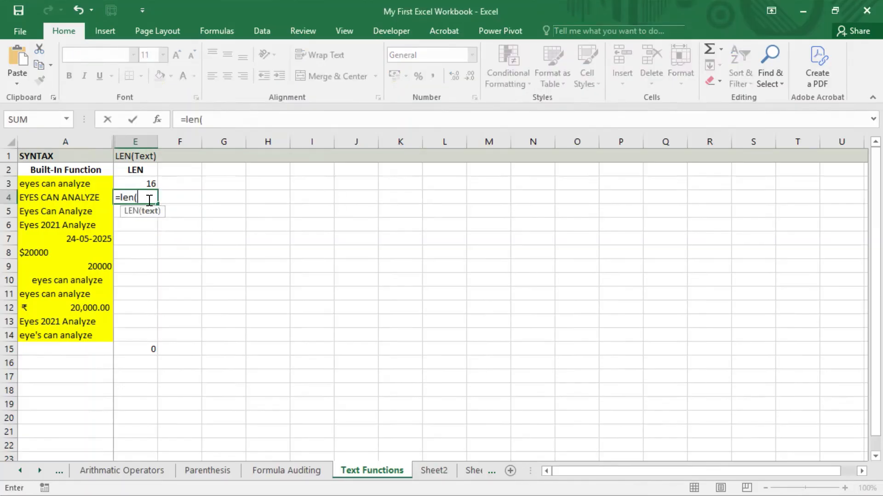
pyautogui.press('Left')
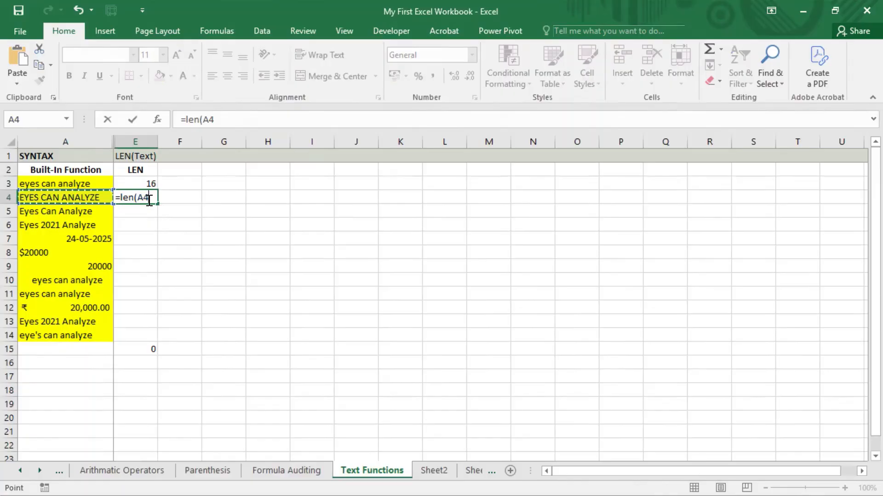
pyautogui.press('Return')
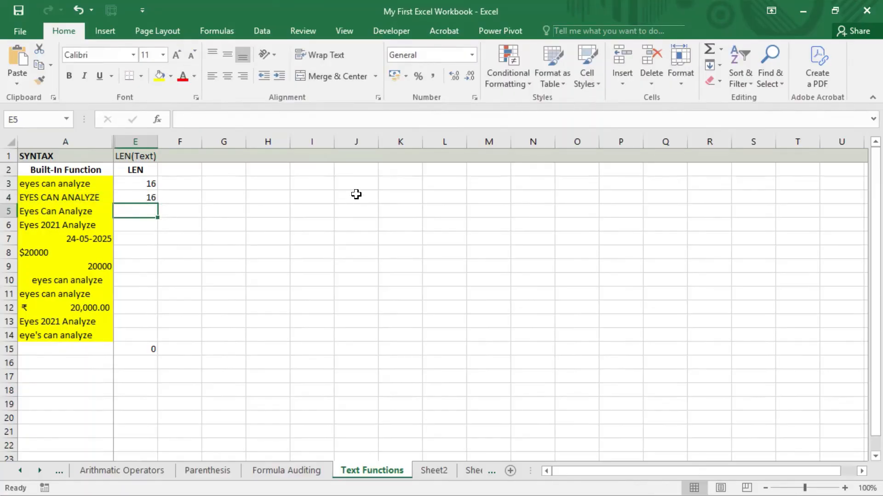
pyautogui.press('Up')
pyautogui.press('Left')
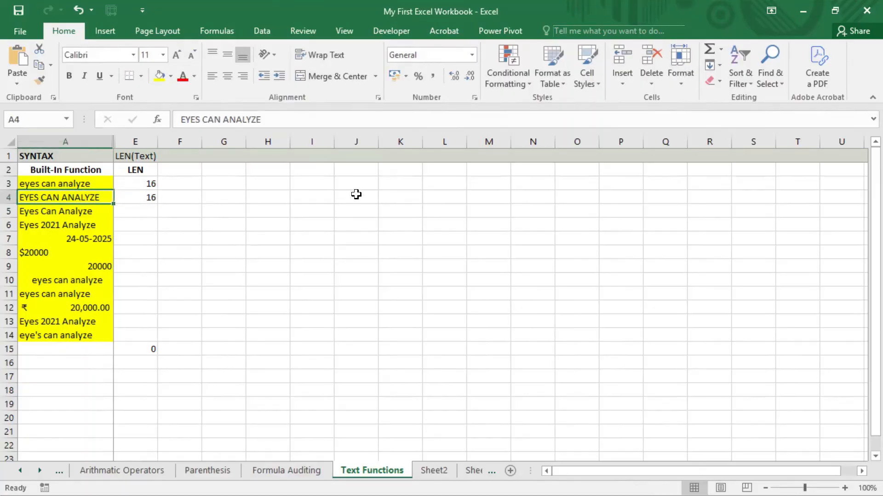
pyautogui.press('Up')
pyautogui.press('Down')
pyautogui.press('Up')
pyautogui.press('Down')
pyautogui.press('Up')
pyautogui.press('Down')
pyautogui.press('Up')
pyautogui.press('Down')
pyautogui.press('Right')
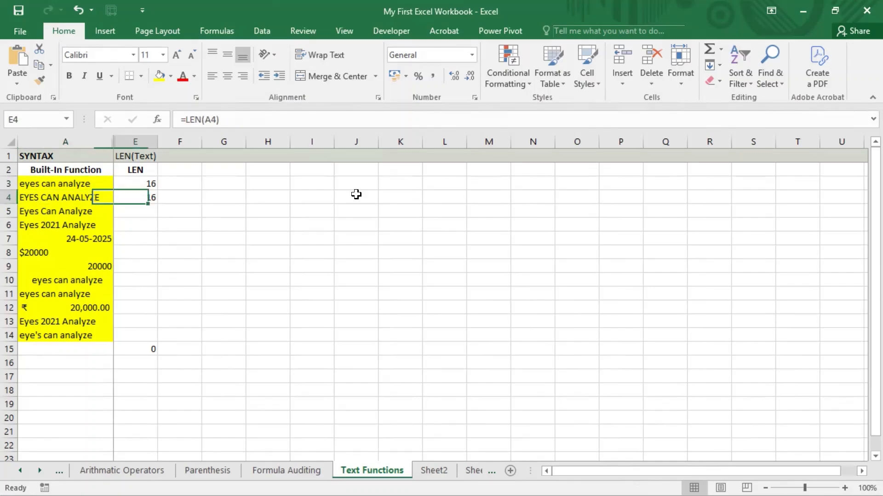
pyautogui.press('Left')
pyautogui.press('Right')
pyautogui.press('Left')
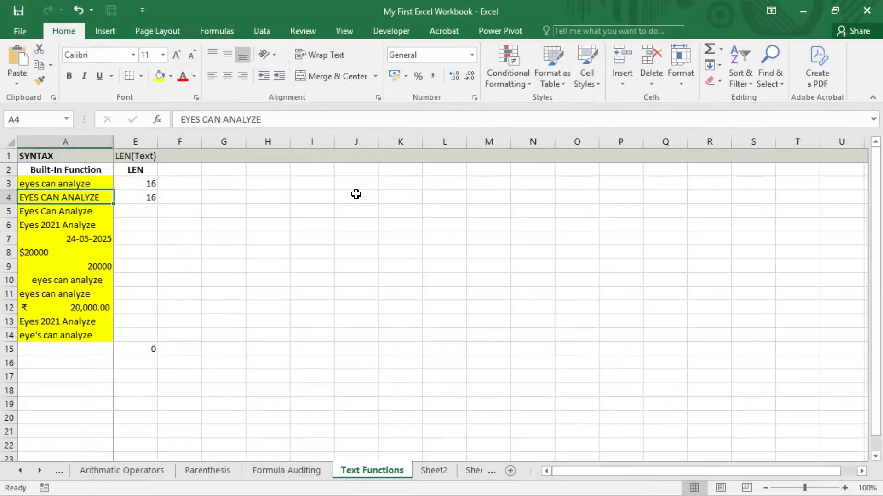
pyautogui.press('Right')
# Copy the LEN formula from E4 into E5 and move on to E6
pyautogui.hotkey('ctrl', 'c')
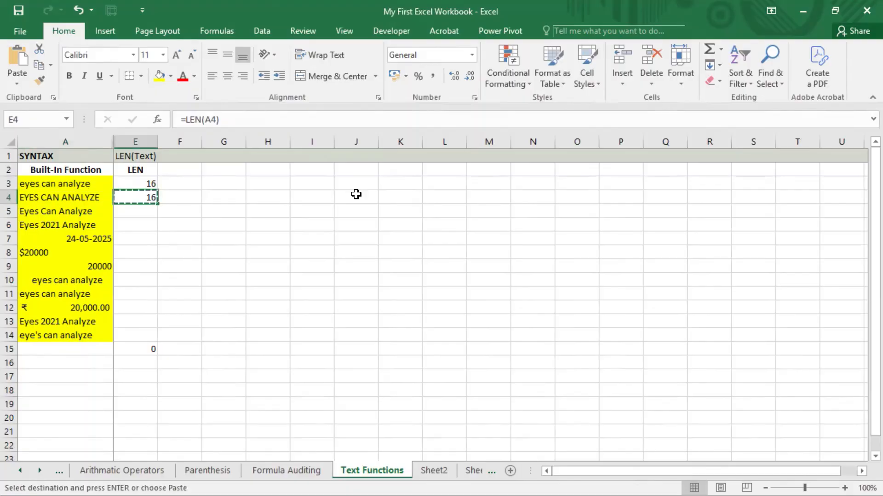
pyautogui.press('Down')
pyautogui.hotkey('ctrl', 'v')
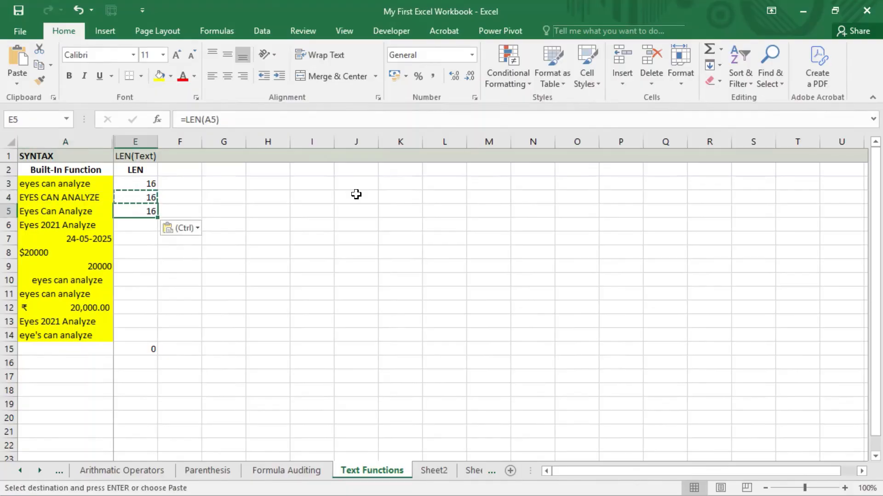
pyautogui.press('Down')
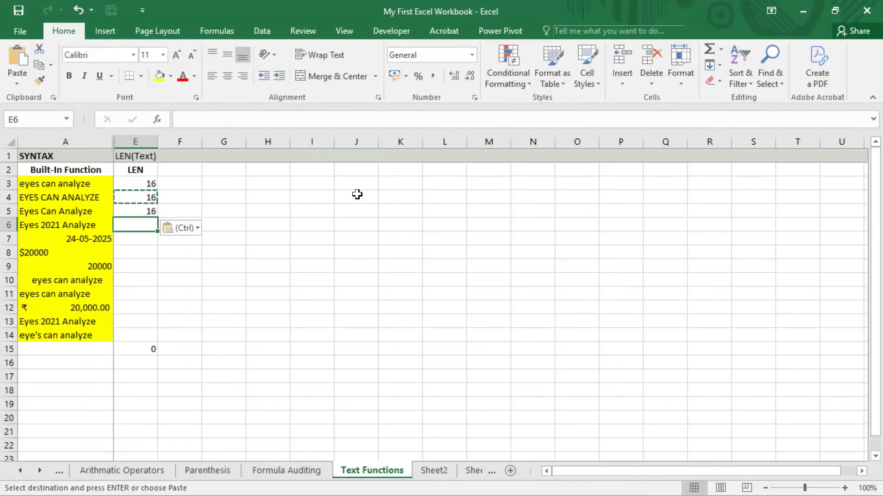
pyautogui.press('Escape')
# Enter =LEN(A6) in E6, returning 17
pyautogui.write('=')
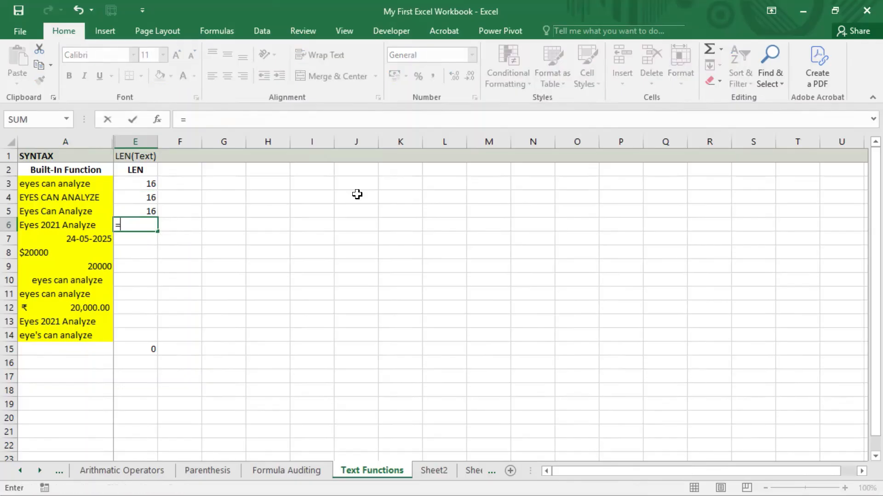
pyautogui.write('len(')
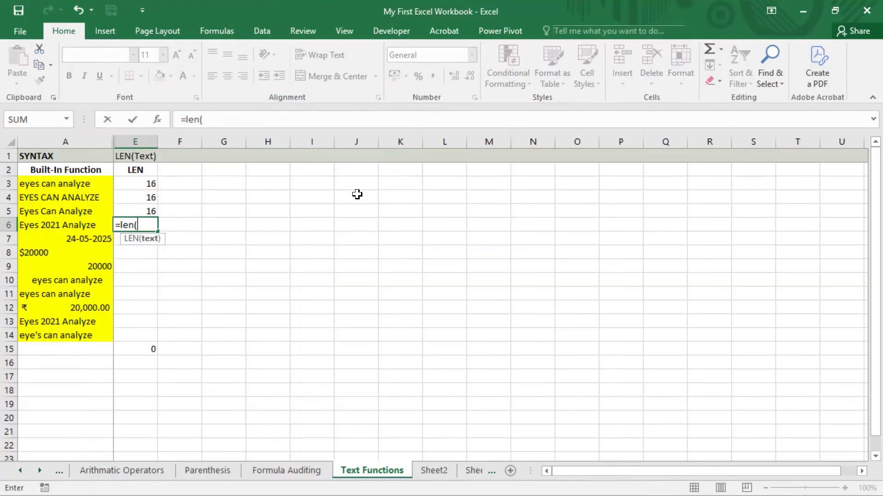
pyautogui.press('Left')
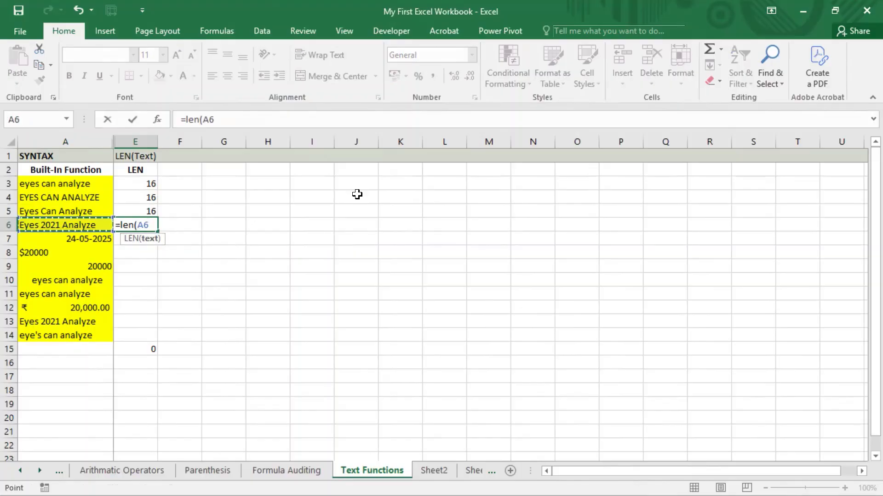
pyautogui.write(')')
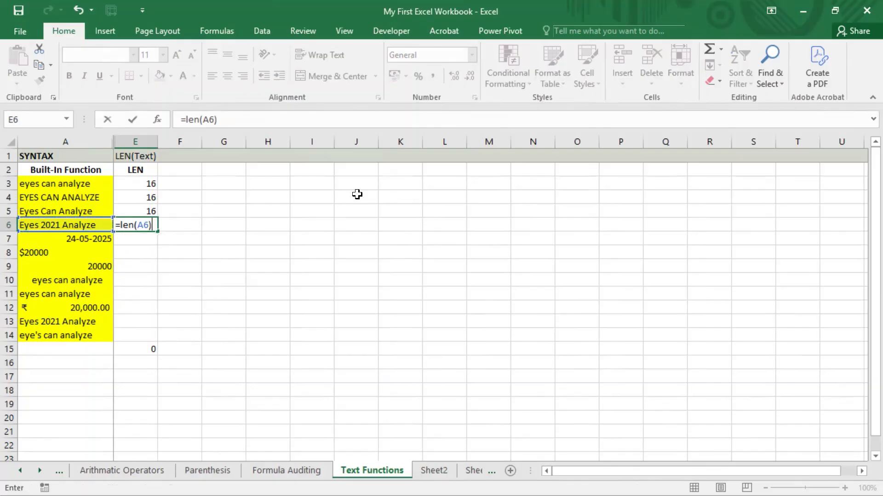
pyautogui.press('Return')
# Inspect the characters of 'Eyes 2021 Analyze' in A6 without changing it
pyautogui.press('Up')
pyautogui.press('Left')
pyautogui.press('F2')
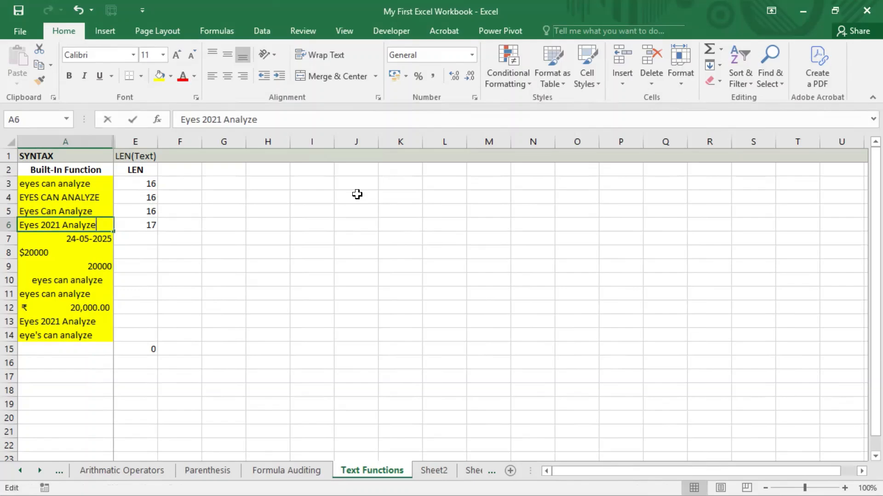
pyautogui.hotkey('shift', 'Left')
pyautogui.hotkey('shift', 'Left')
pyautogui.hotkey('shift', 'Left')
pyautogui.hotkey('shift', 'Left')
pyautogui.hotkey('shift', 'Left')
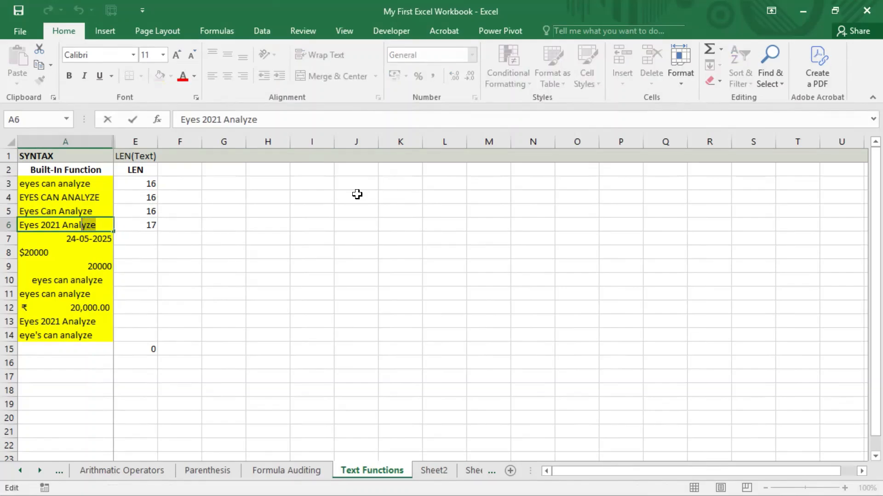
pyautogui.hotkey('shift', 'Left')
pyautogui.hotkey('shift', 'Left')
pyautogui.hotkey('shift', 'Left')
pyautogui.hotkey('shift', 'Left')
pyautogui.hotkey('shift', 'Left')
pyautogui.hotkey('shift', 'Left')
pyautogui.hotkey('shift', 'Left')
pyautogui.hotkey('shift', 'Left')
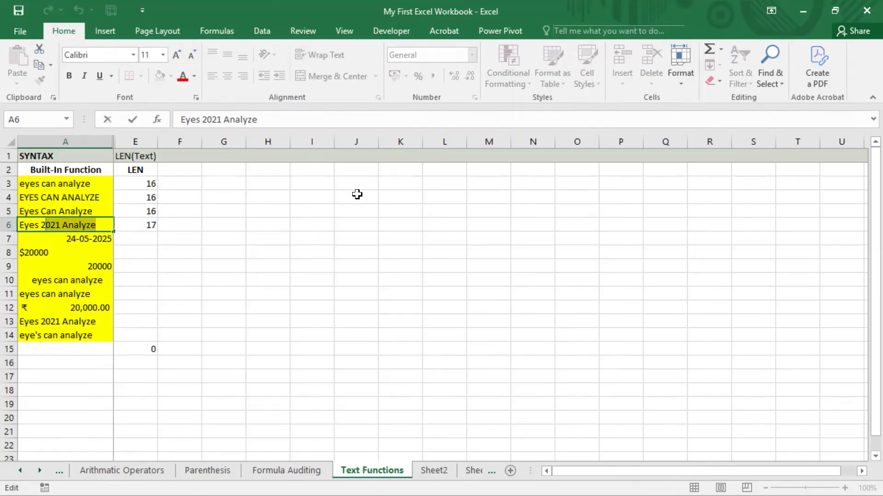
pyautogui.hotkey('shift', 'Left')
pyautogui.hotkey('shift', 'Left')
pyautogui.hotkey('shift', 'Left')
pyautogui.hotkey('shift', 'Left')
pyautogui.press('Return')
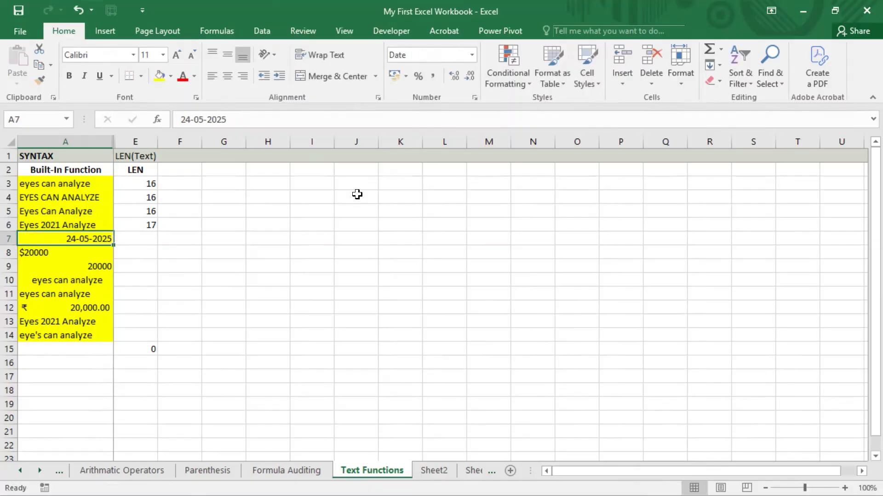
# Enter =LEN(A7) in E7, giving 5 for the date, and begin =UPPER in F7
pyautogui.press('Right')
pyautogui.write('=')
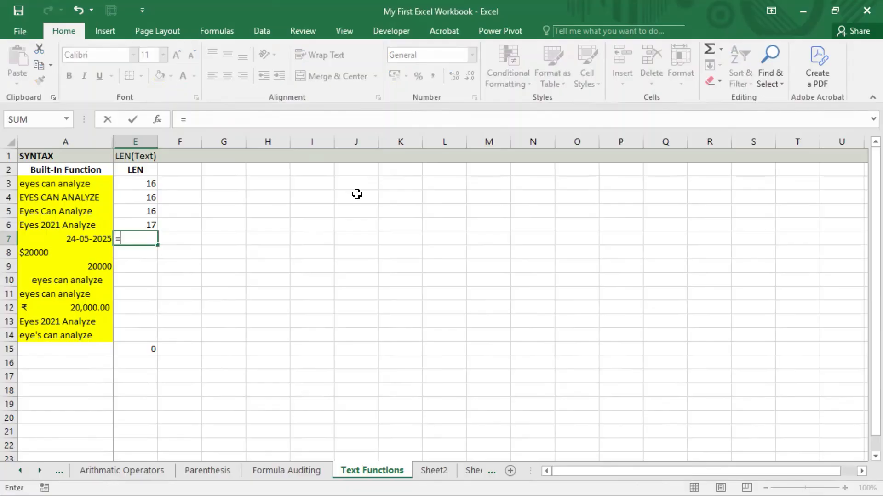
pyautogui.write('len(')
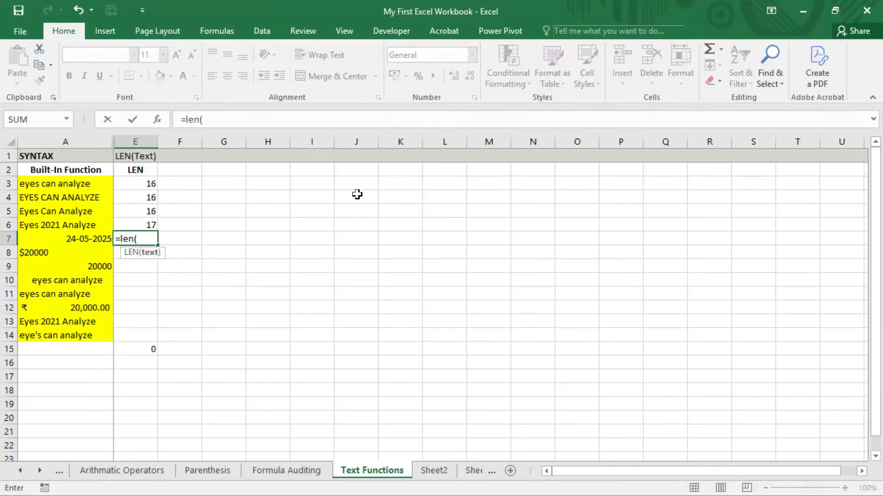
pyautogui.press('Left')
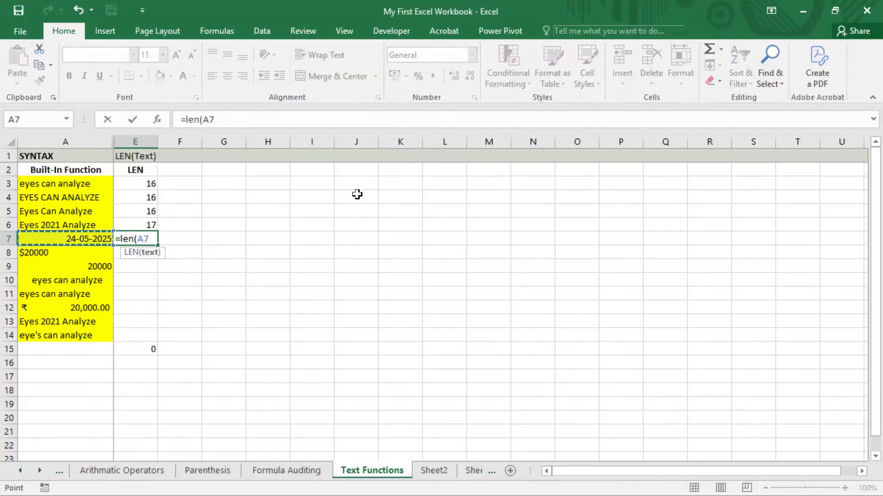
pyautogui.write(')')
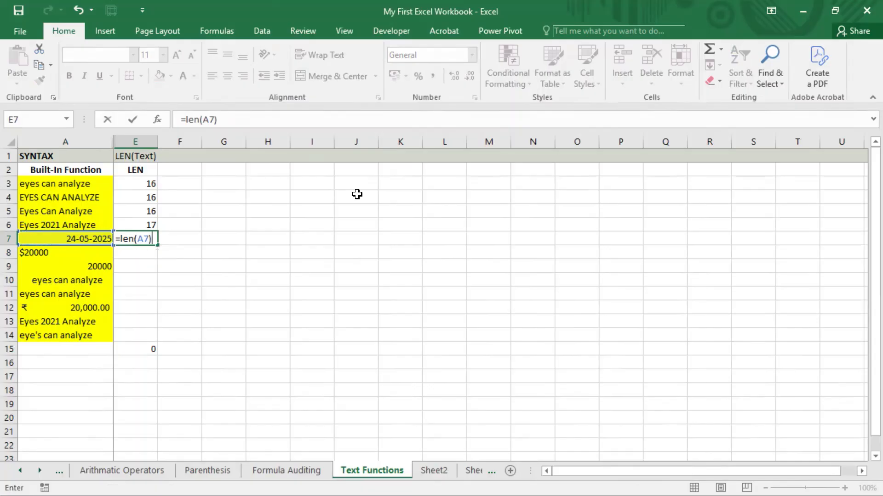
pyautogui.press('Return')
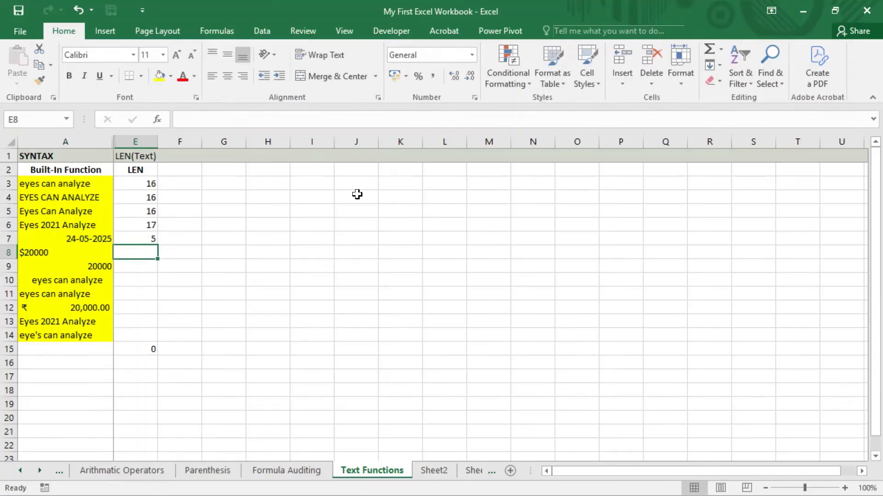
pyautogui.press('Up')
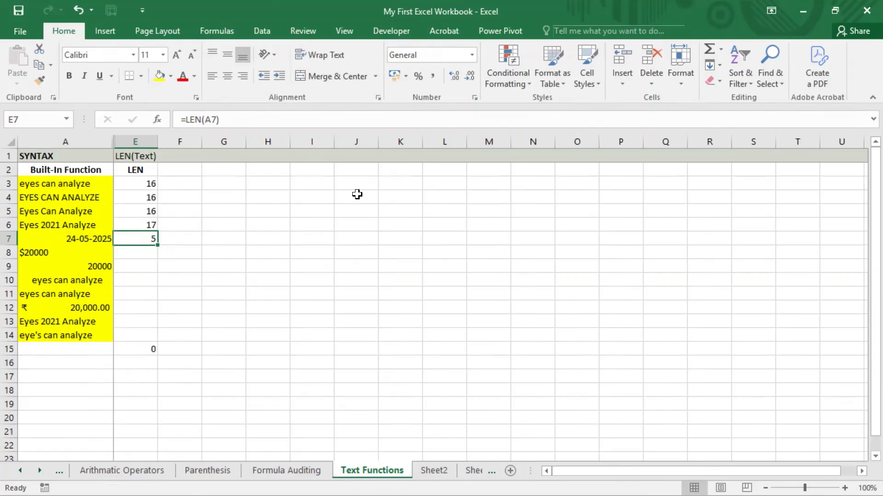
pyautogui.press('Right')
pyautogui.write('=')
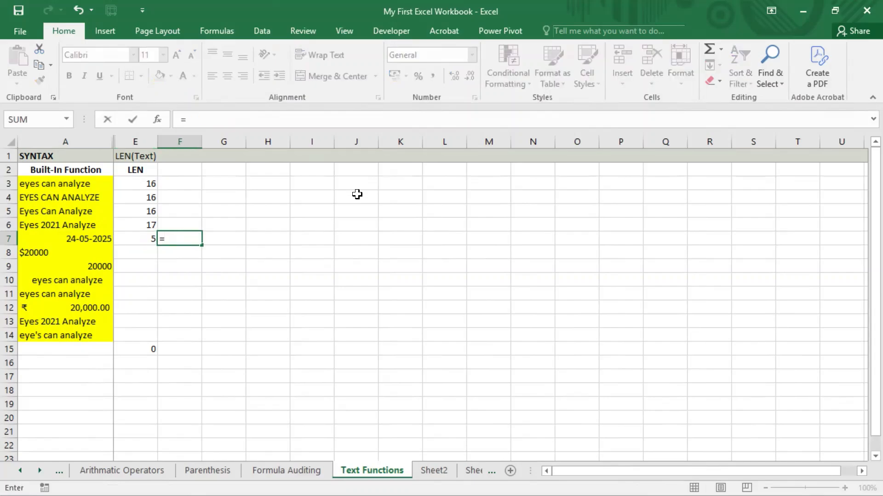
pyautogui.write('uppe')
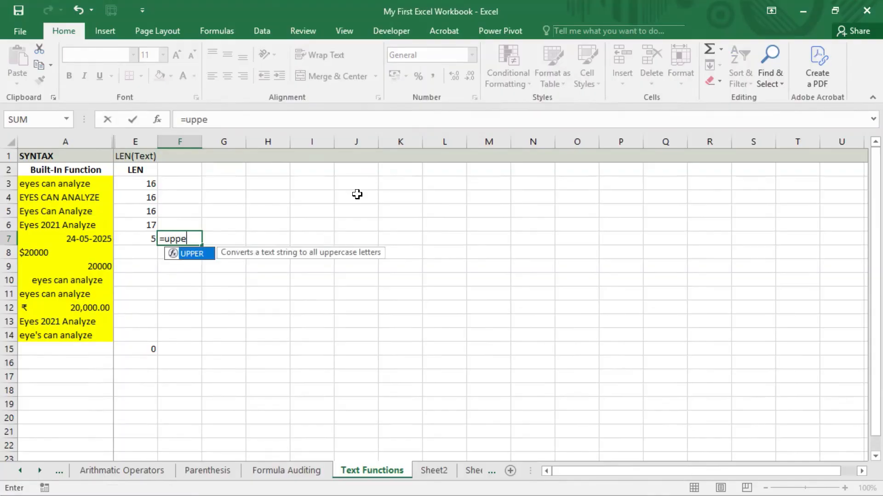
# Complete =UPPER(A7) in F7, revealing the date's stored value 45801
pyautogui.press('Tab')
pyautogui.press('Left')
pyautogui.press('Left')
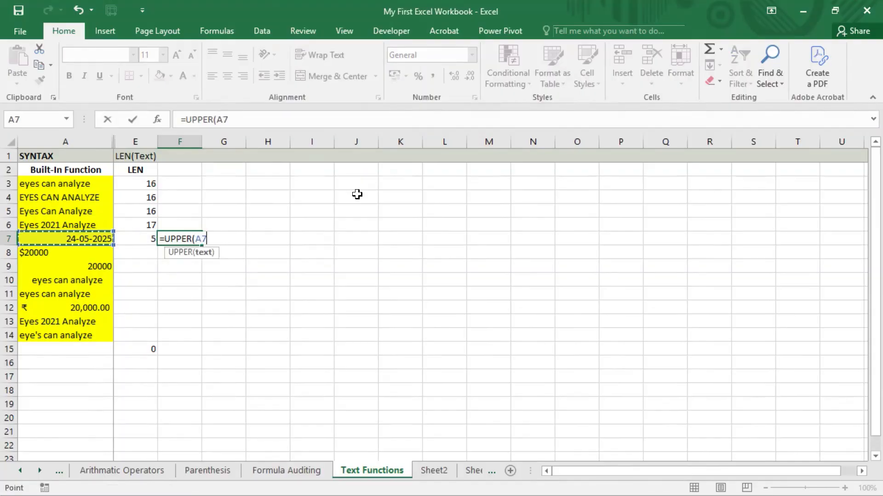
pyautogui.press('Return')
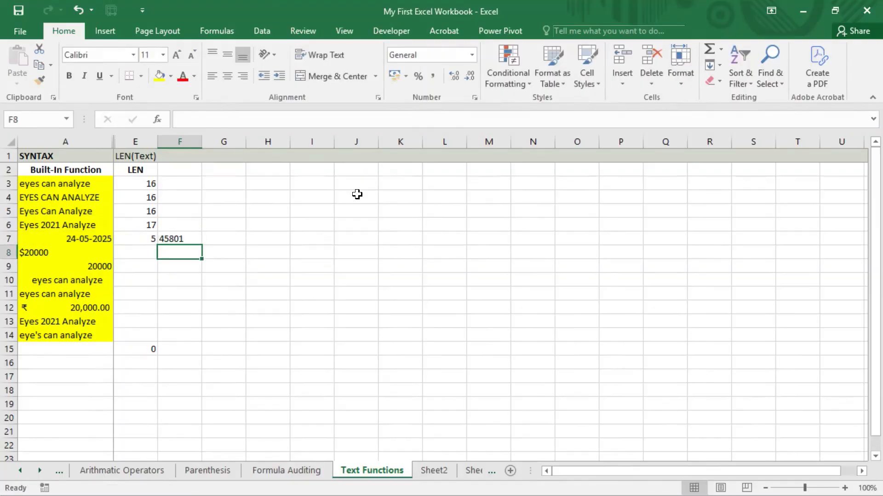
pyautogui.press('Up')
pyautogui.press('F2')
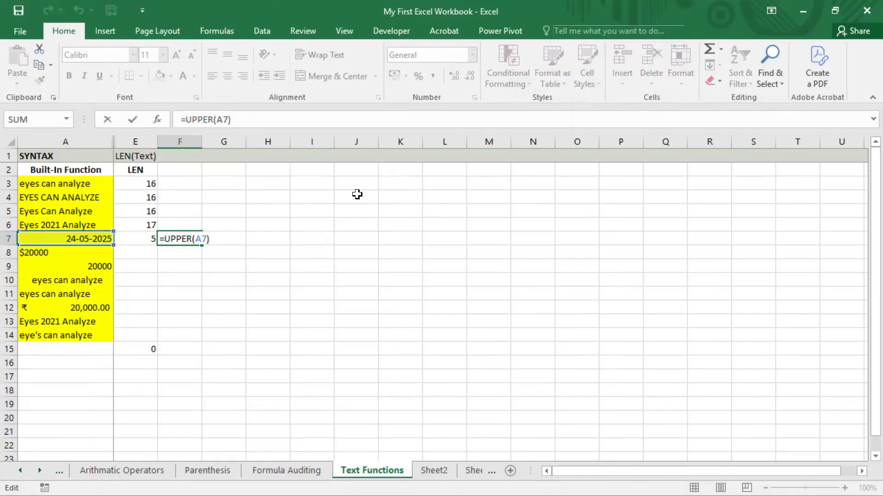
pyautogui.press('Escape')
pyautogui.press('Left')
pyautogui.press('Right')
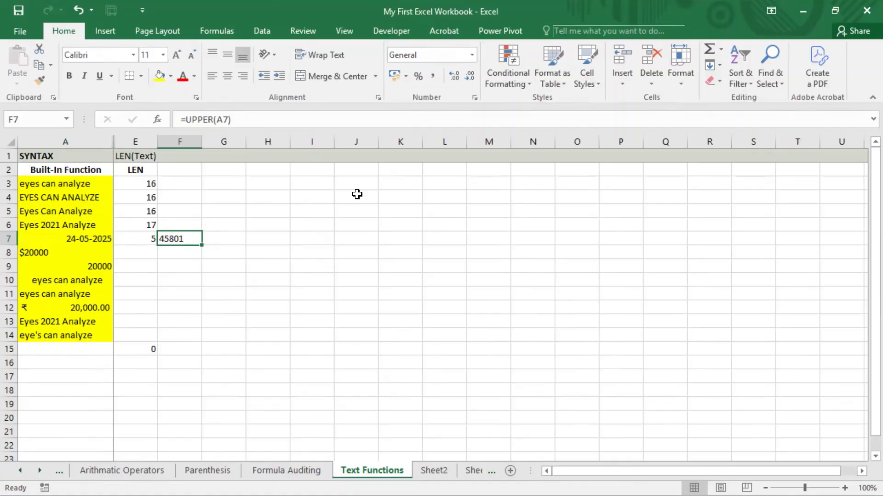
# Clear E7's count, inspect the date in A7, then undo to restore the 5
pyautogui.press('Left')
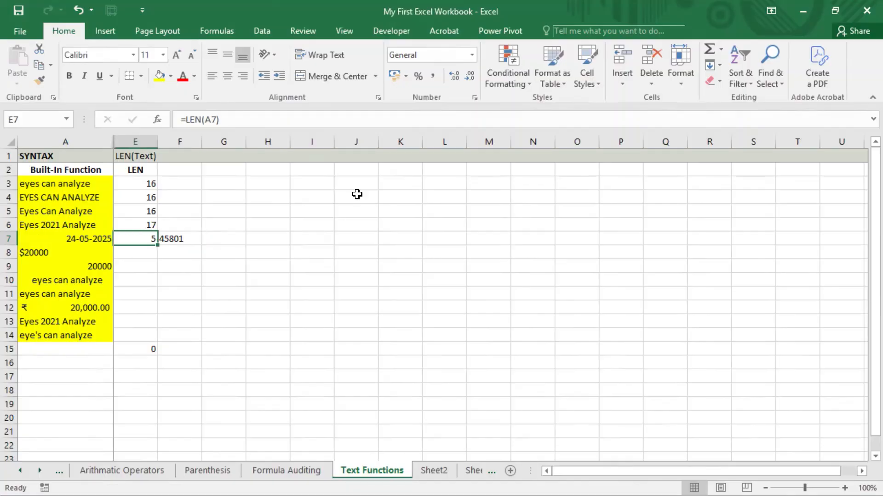
pyautogui.press('Delete')
pyautogui.press('Left')
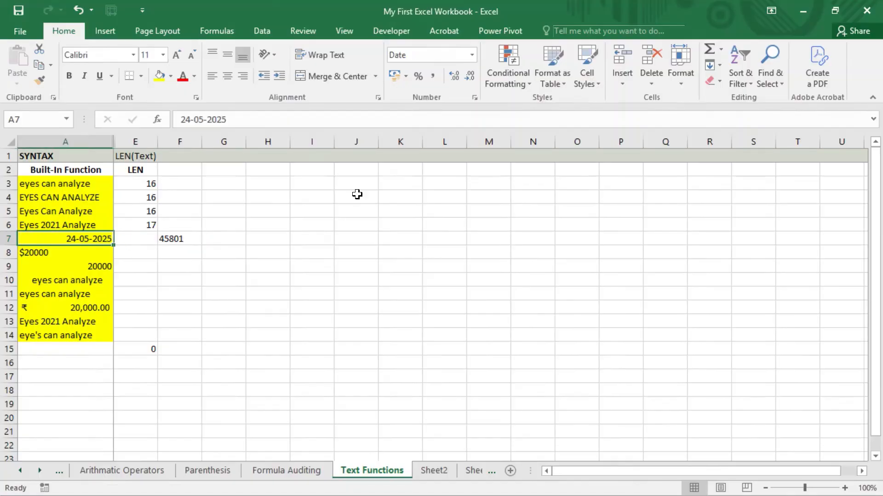
pyautogui.press('F2')
pyautogui.hotkey('shift', 'Left')
pyautogui.hotkey('shift', 'Left')
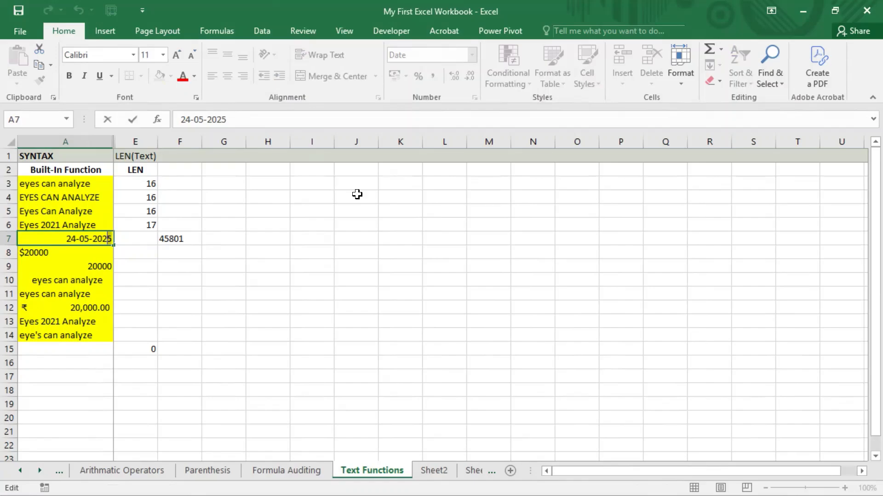
pyautogui.hotkey('shift', 'Left')
pyautogui.hotkey('shift', 'Left')
pyautogui.hotkey('shift', 'Left')
pyautogui.hotkey('shift', 'Left')
pyautogui.press('Escape')
pyautogui.press('Right')
pyautogui.press('Right')
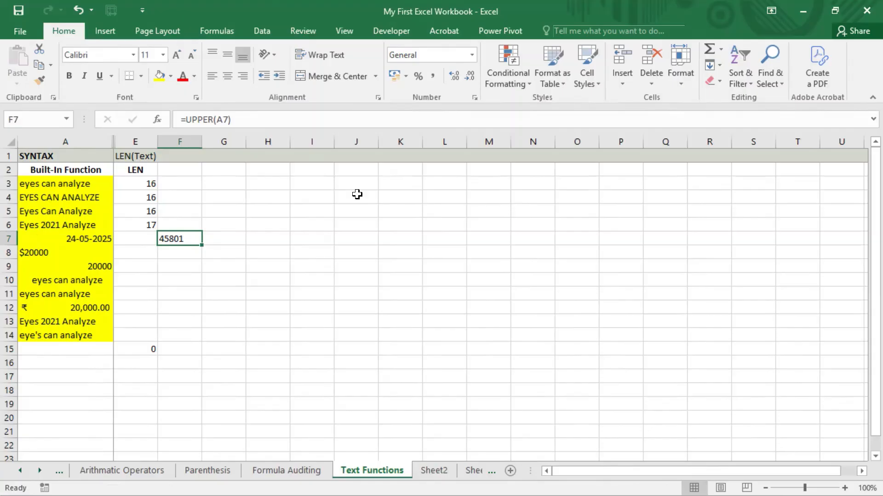
pyautogui.press('Left')
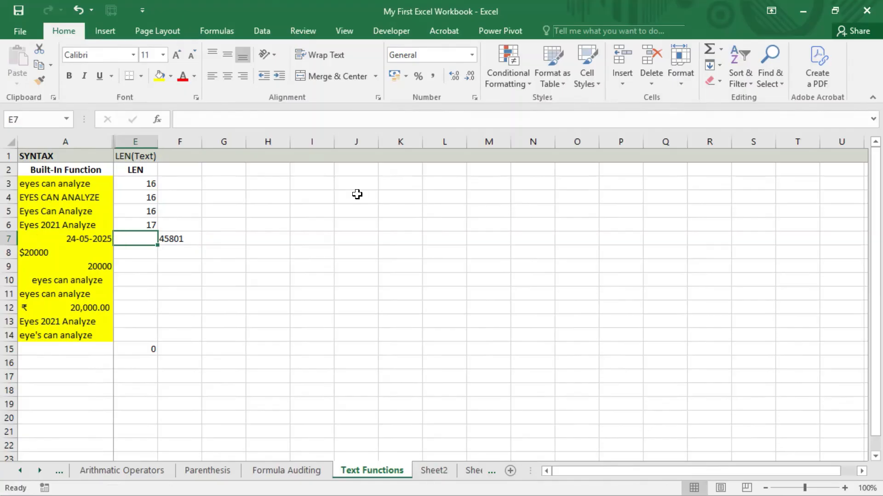
pyautogui.hotkey('ctrl', 'z')
pyautogui.press('Up')
pyautogui.press('Down')
pyautogui.press('Down')
# Enter =LEN(A8) in E8, returning 6 for $20000
pyautogui.write('=')
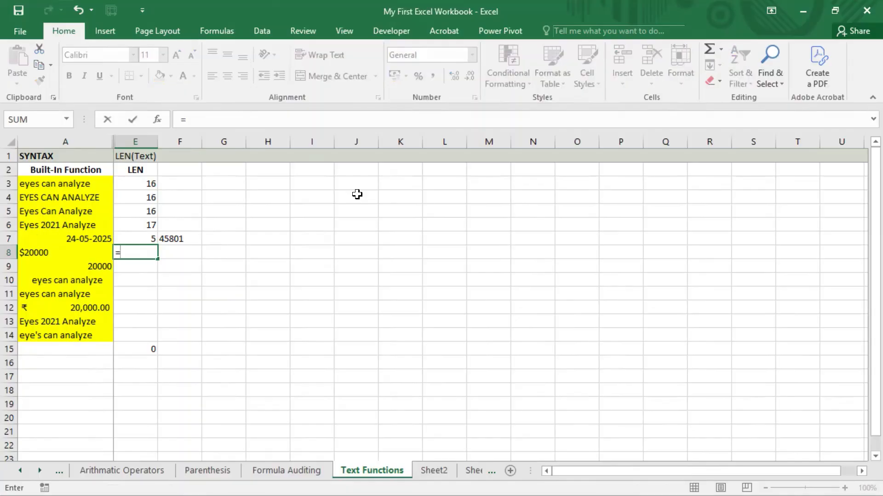
pyautogui.write('len')
pyautogui.press('Tab')
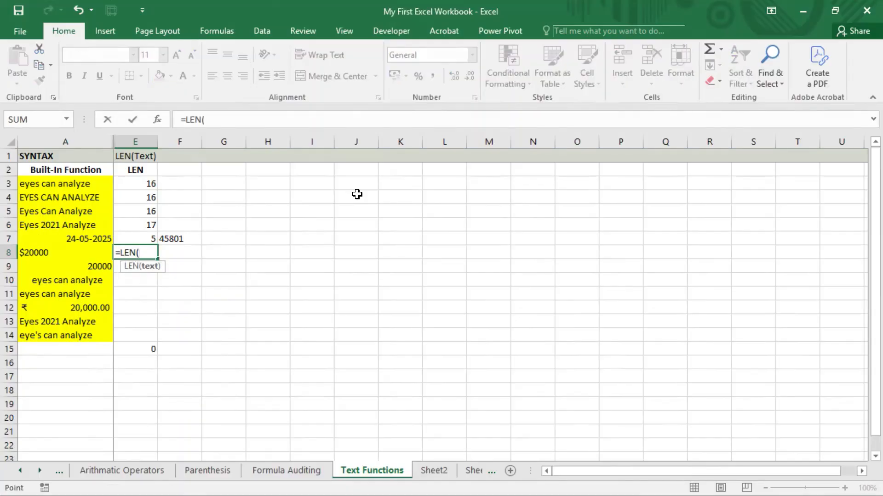
pyautogui.press('Left')
pyautogui.press('Return')
pyautogui.press('Up')
pyautogui.press('Left')
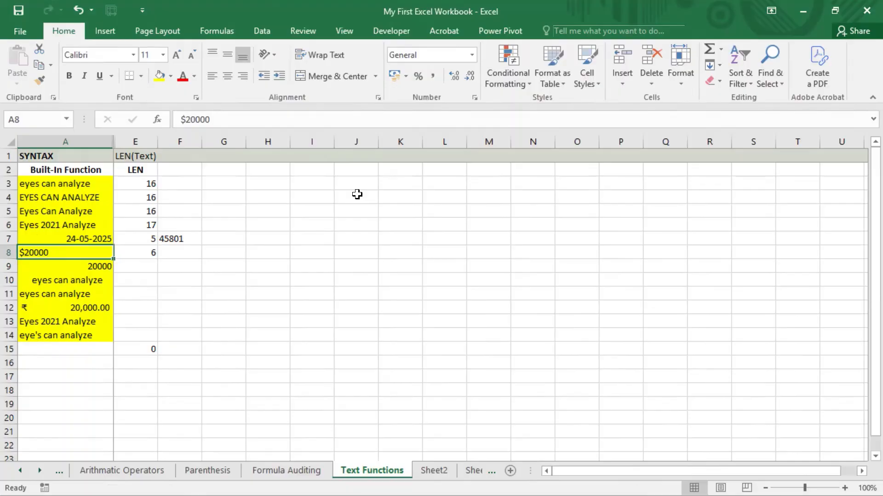
pyautogui.press('Right')
pyautogui.press('Left')
pyautogui.press('Right')
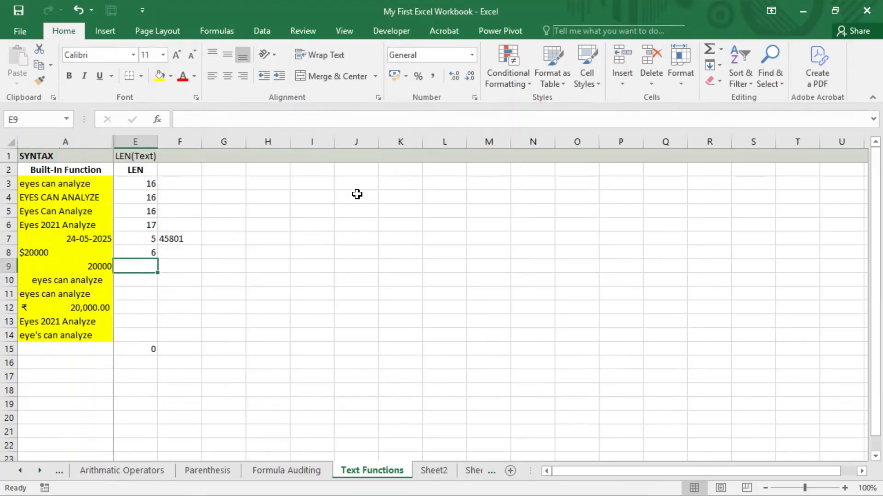
# Enter =LEN(A9) in E9, returning 5 for the number 20000
pyautogui.write('=len')
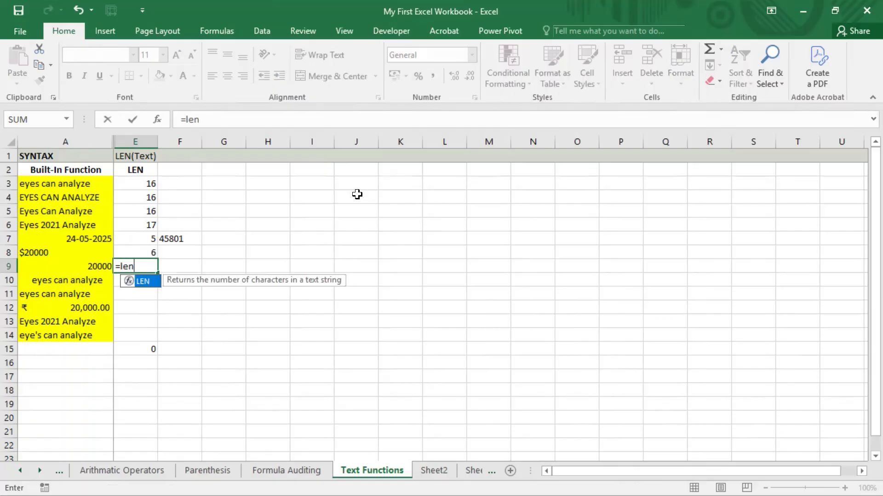
pyautogui.press('Tab')
pyautogui.press('Left')
pyautogui.write(')')
pyautogui.press('Return')
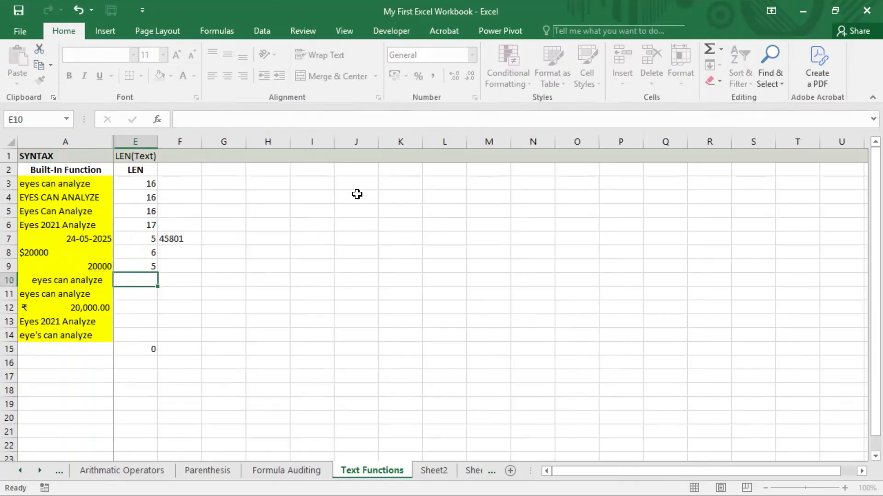
# Inspect the digits of 20000 in A9 without changing it
pyautogui.press('Up')
pyautogui.press('Left')
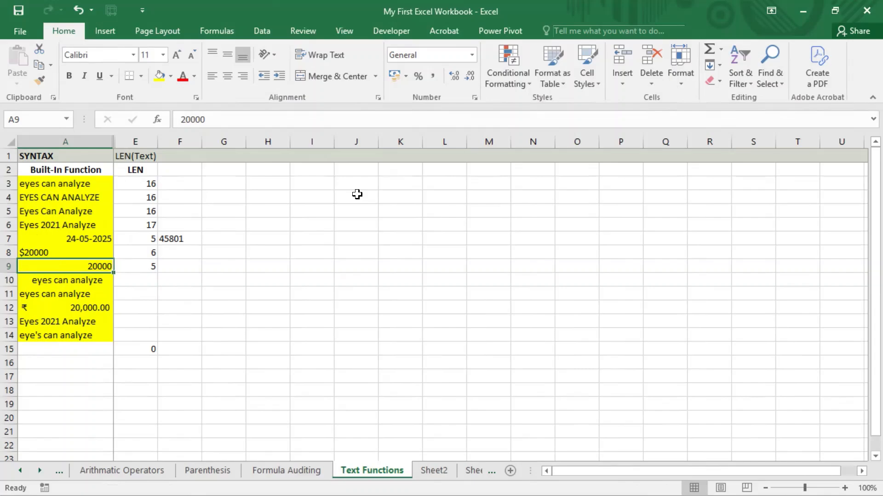
pyautogui.press('F2')
pyautogui.hotkey('shift', 'Left')
pyautogui.hotkey('shift', 'Left')
pyautogui.hotkey('shift', 'Left')
pyautogui.hotkey('shift', 'Left')
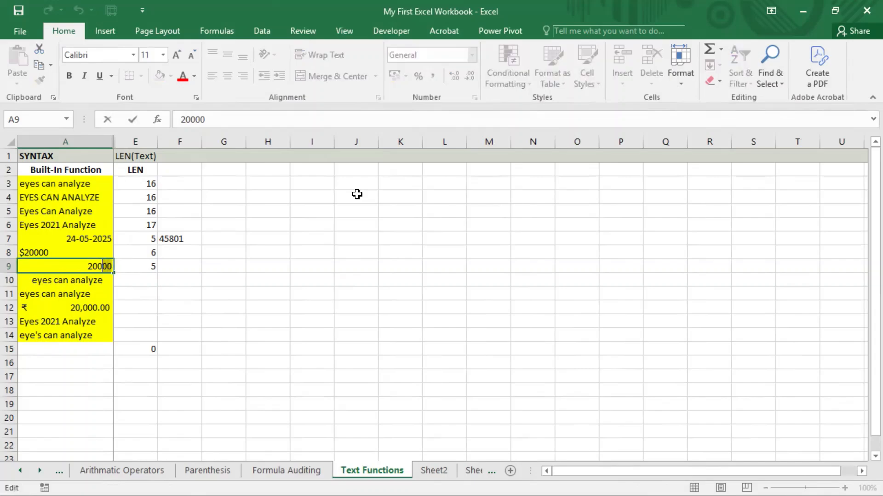
pyautogui.hotkey('shift', 'Left')
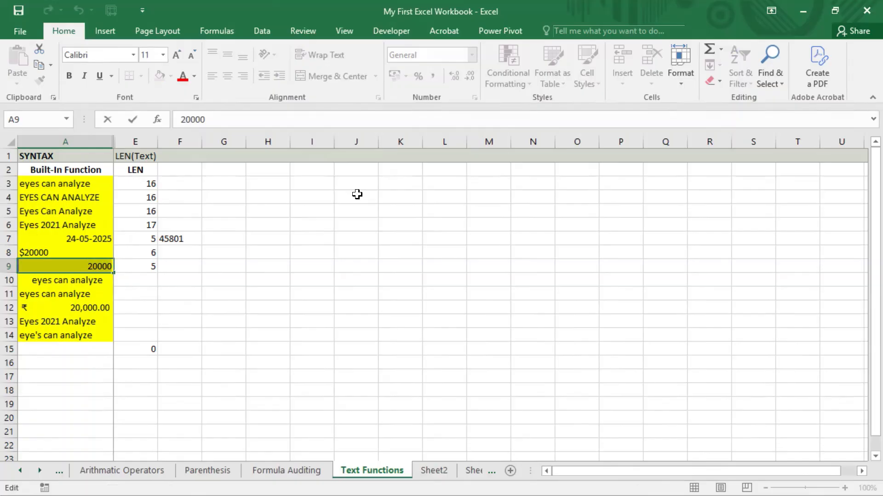
pyautogui.press('Return')
pyautogui.press('Up')
pyautogui.press('Right')
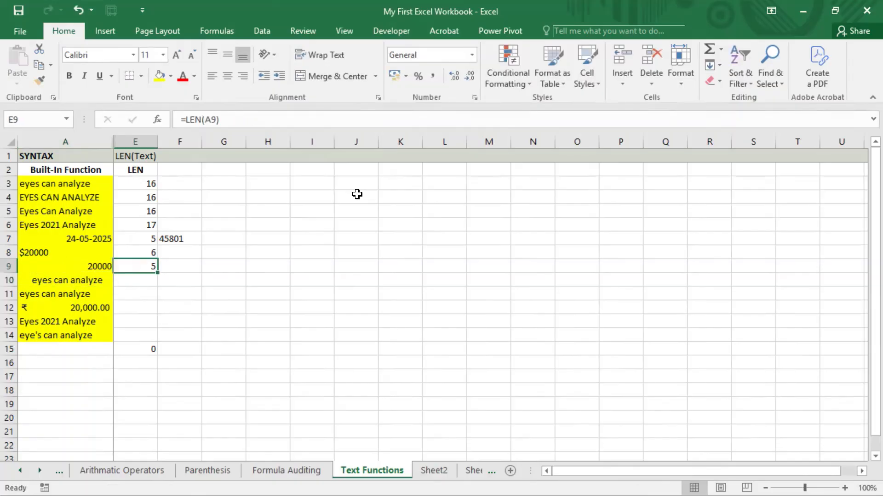
# Compare the date in A7 with its count in E7, then open A10's indented text
pyautogui.press('Up')
pyautogui.press('Up')
pyautogui.press('Left')
pyautogui.press('Right')
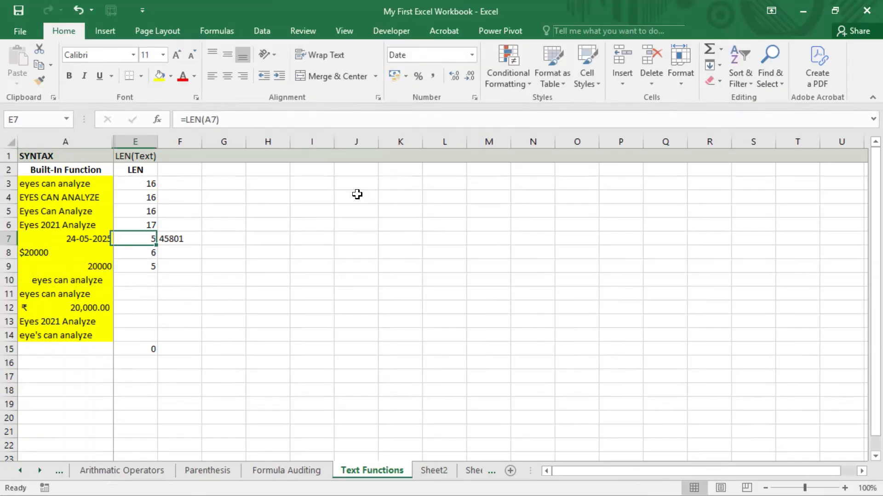
pyautogui.press('Left')
pyautogui.press('Right')
pyautogui.press('Down')
pyautogui.press('Down')
pyautogui.press('Down')
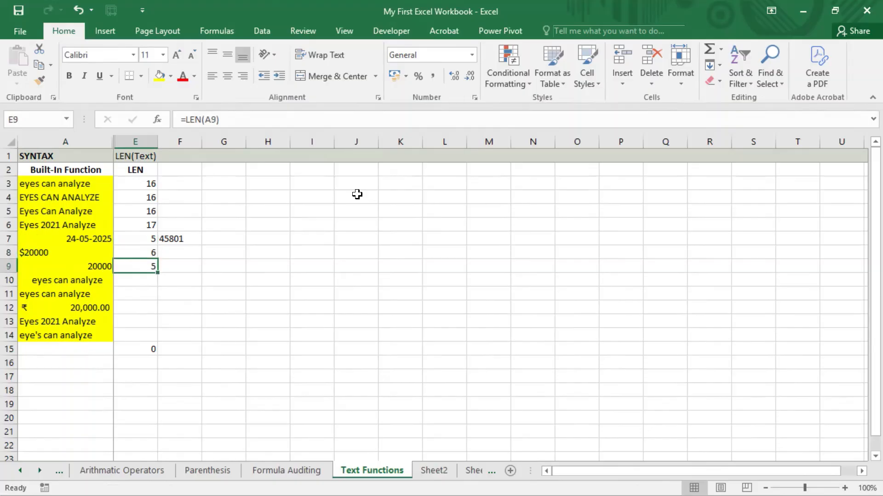
pyautogui.press('Left')
pyautogui.press('F2')
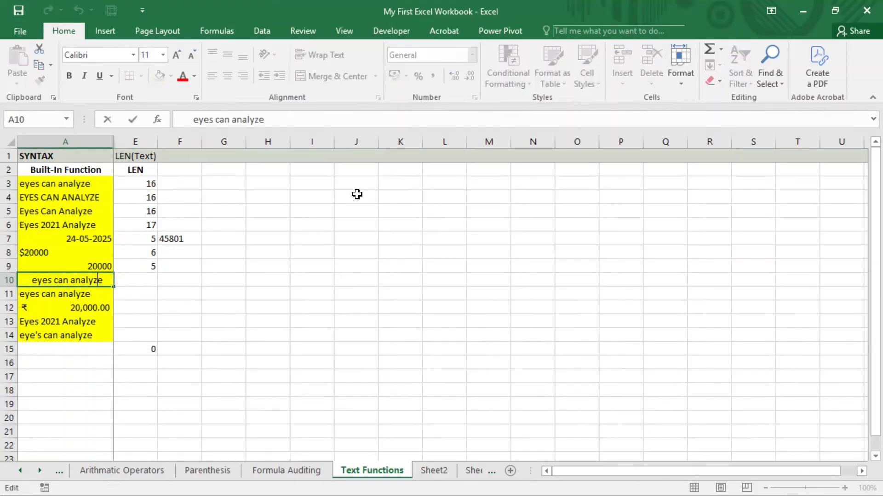
pyautogui.hotkey('ctrl', 'Left')
pyautogui.hotkey('ctrl', 'Left')
pyautogui.hotkey('ctrl', 'Left')
pyautogui.hotkey('ctrl', 'Left')
pyautogui.press('Right')
pyautogui.press('Right')
pyautogui.press('Right')
pyautogui.hotkey('shift', 'Home')
pyautogui.press('Return')
pyautogui.press('Up')
pyautogui.press('F2')
pyautogui.press('Left')
pyautogui.press('Left')
pyautogui.press('Left')
pyautogui.press('Left')
pyautogui.press('Left')
pyautogui.press('Left')
pyautogui.press('Left')
pyautogui.press('Left')
pyautogui.press('Left')
pyautogui.press('Left')
pyautogui.press('Left')
pyautogui.press('Left')
pyautogui.press('Left')
pyautogui.press('Left')
pyautogui.press('Left')
pyautogui.press('Left')
pyautogui.press('Left')
pyautogui.press('Left')
pyautogui.press('Left')
pyautogui.press('Right')
pyautogui.press('Right')
pyautogui.press('Right')
pyautogui.press('Left')
pyautogui.hotkey('shift', 'Left')
pyautogui.hotkey('shift', 'Left')
pyautogui.hotkey('shift', 'Left')
pyautogui.hotkey('shift', 'Left')
pyautogui.hotkey('shift', 'Left')
pyautogui.press('Return')
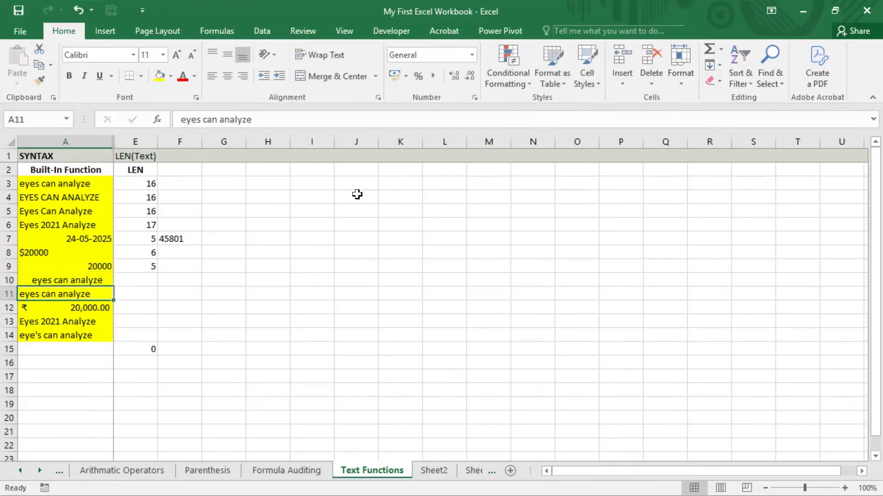
pyautogui.press('Up')
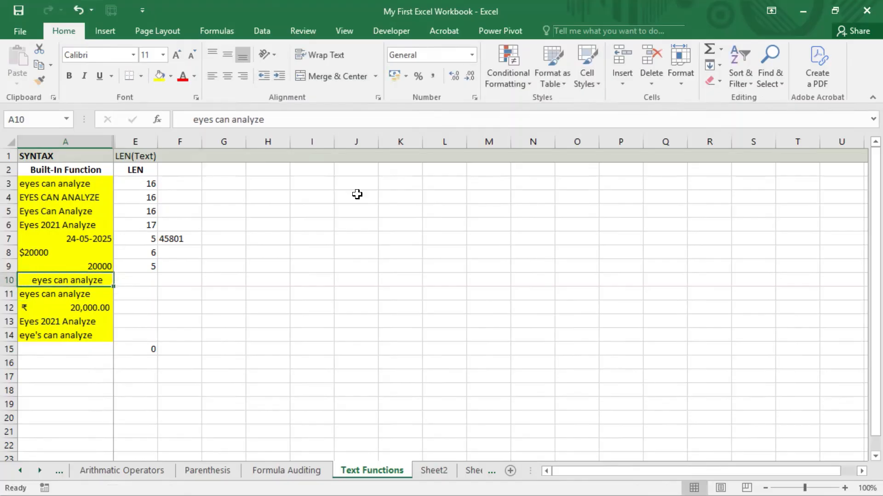
pyautogui.press('Right')
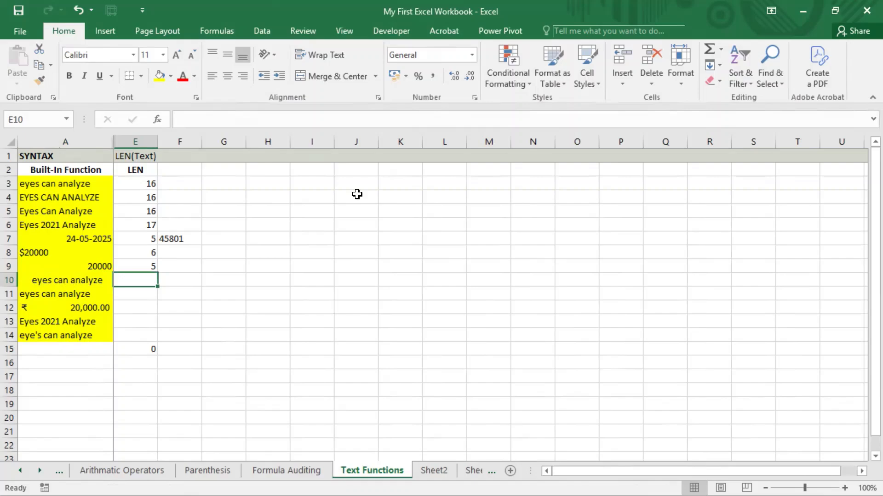
# Enter =LEN(A10) in E10, returning 22 for the space-padded text
pyautogui.write('=len')
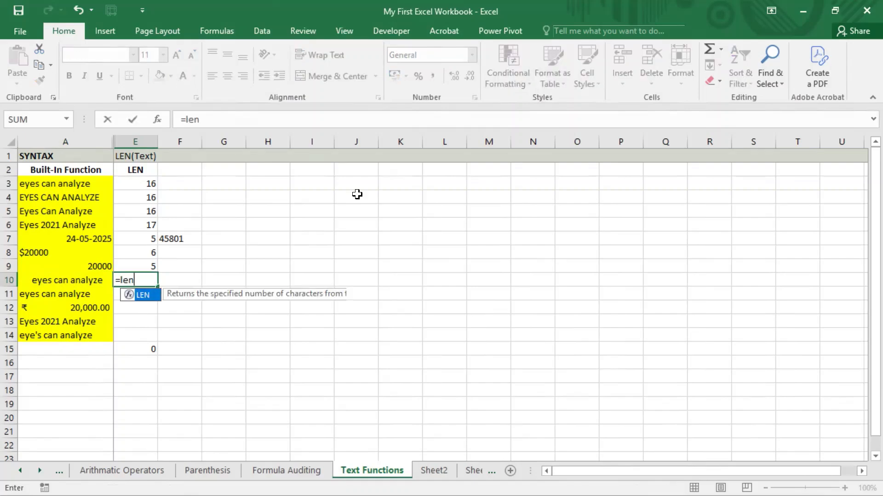
pyautogui.press('Tab')
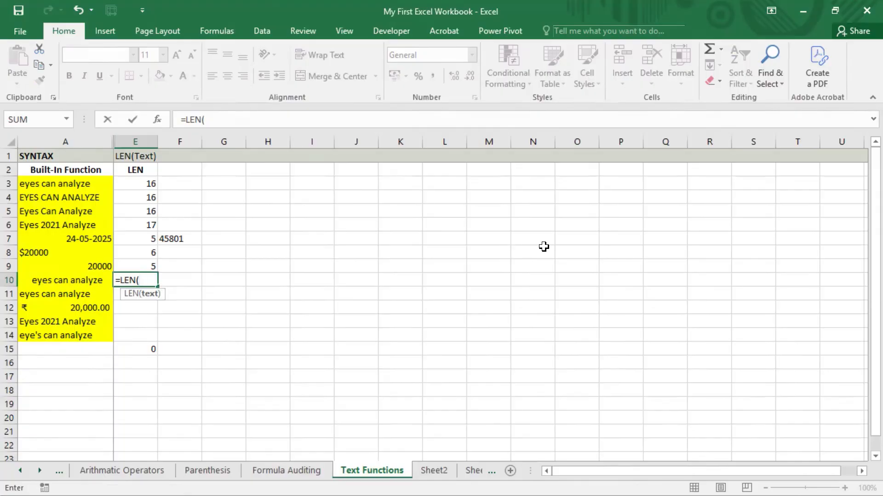
pyautogui.press('Left')
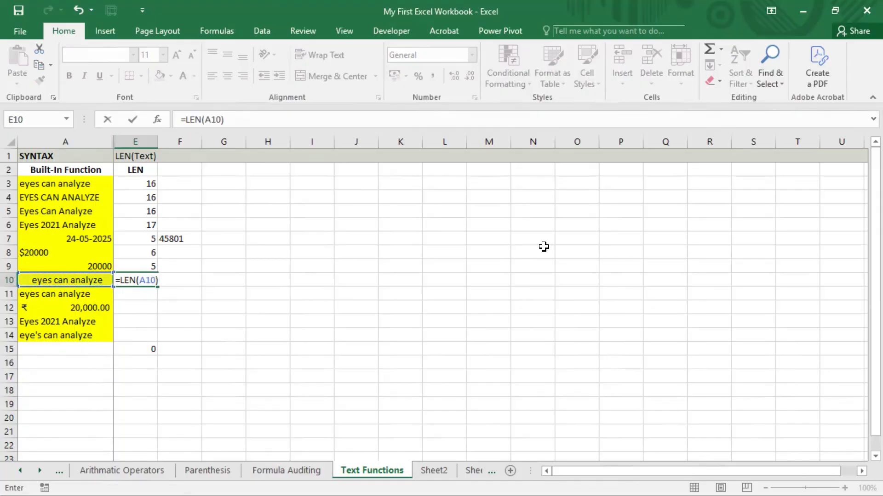
pyautogui.press('Return')
# Move to A11 and open it for editing to inspect its text
pyautogui.press('Up')
pyautogui.press('Left')
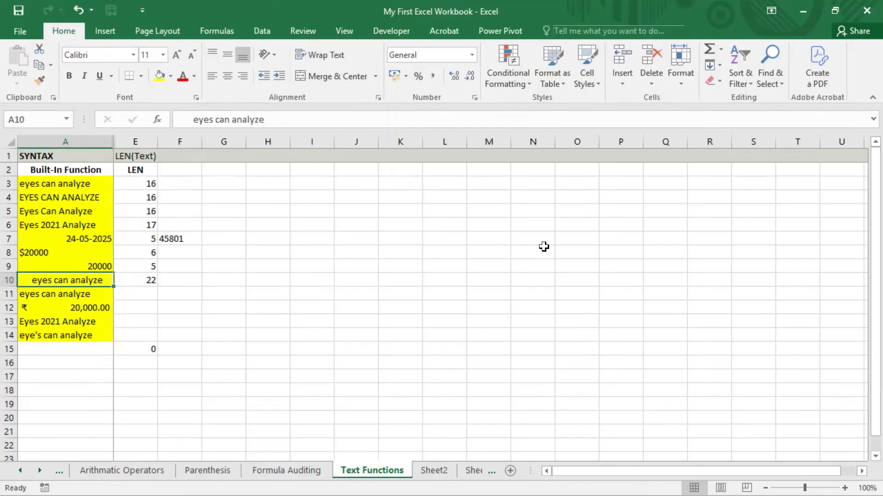
pyautogui.press('Down')
pyautogui.press('F2')
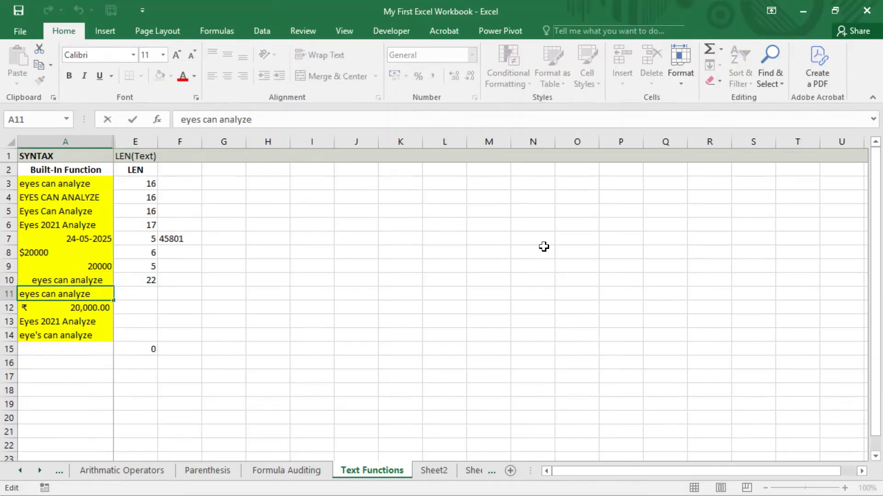
# Check A11's trailing spaces, then enter =LEN(A11) in E11, returning 22
pyautogui.hotkey('shift', 'Left')
pyautogui.hotkey('shift', 'Left')
pyautogui.hotkey('shift', 'Left')
pyautogui.hotkey('shift', 'Left')
pyautogui.hotkey('shift', 'Left')
pyautogui.press('Return')
pyautogui.press('Up')
pyautogui.press('Right')
pyautogui.write('=')
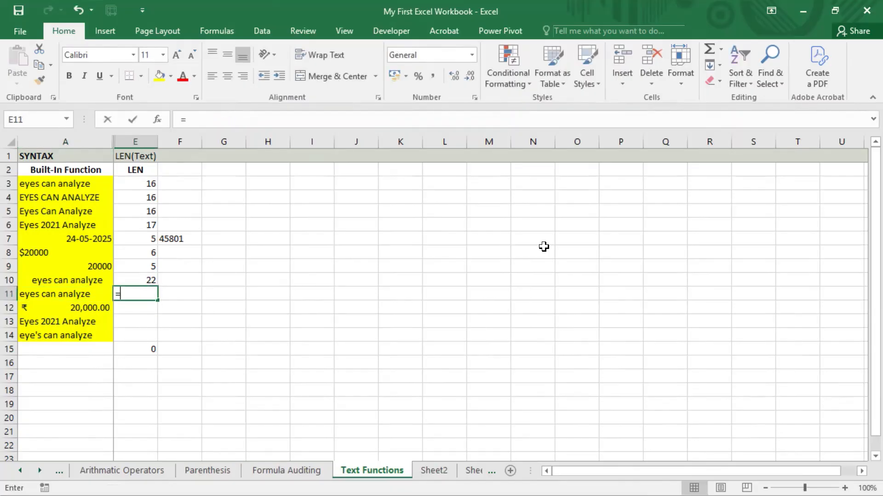
pyautogui.write('len(')
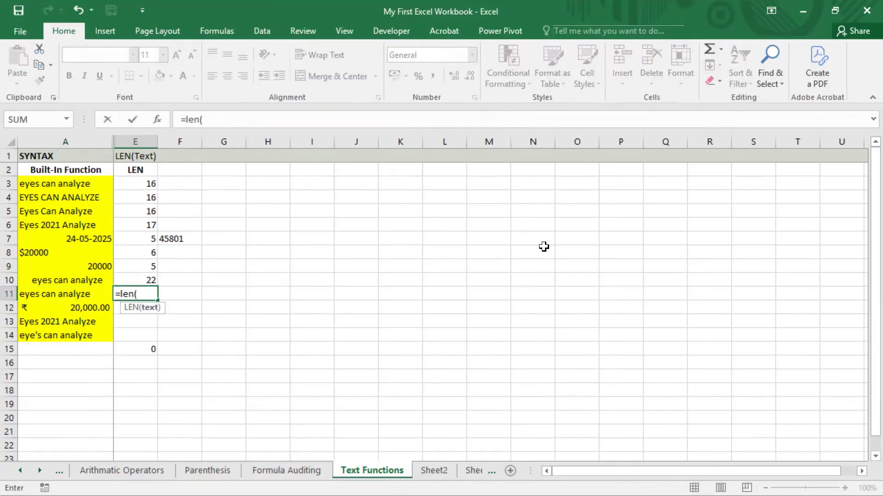
pyautogui.press('Left')
pyautogui.press('Return')
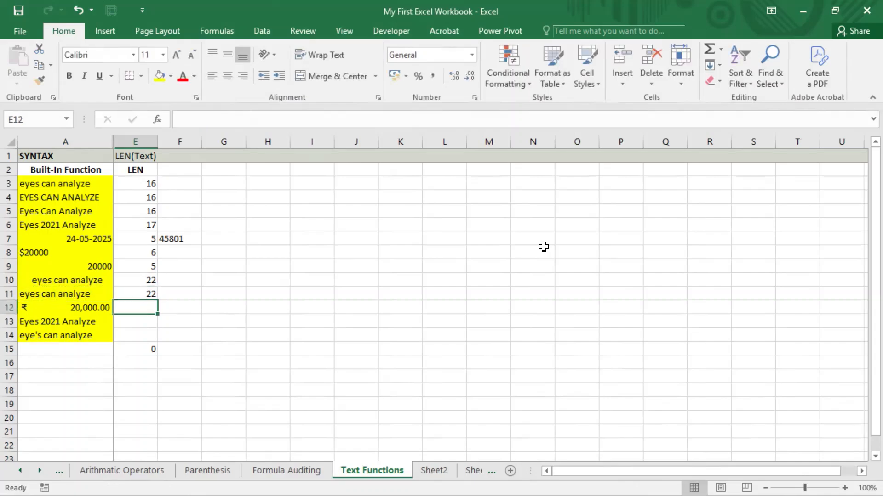
# Re-inspect the trailing spaces in A11, leaving the cell unchanged
pyautogui.press('Up')
pyautogui.press('Left')
pyautogui.press('F2')
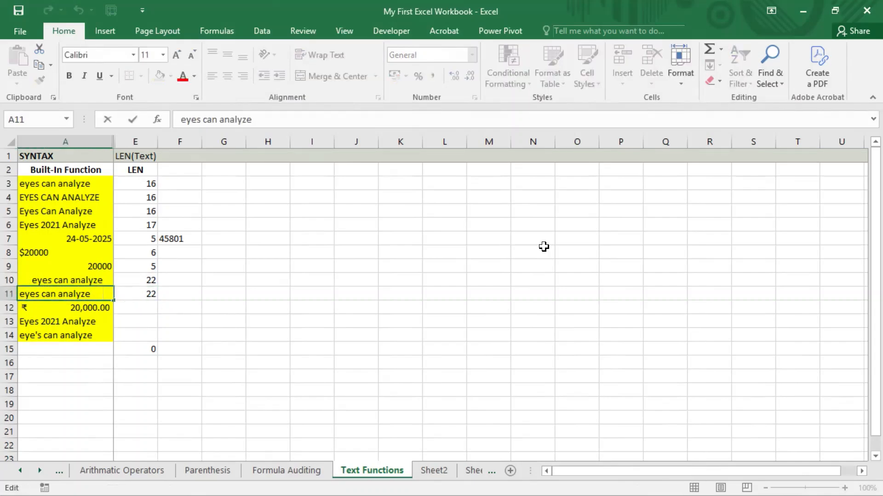
pyautogui.hotkey('shift', 'Left')
pyautogui.hotkey('shift', 'Left')
pyautogui.hotkey('shift', 'Left')
pyautogui.hotkey('shift', 'Left')
pyautogui.hotkey('shift', 'Left')
pyautogui.hotkey('shift', 'Left')
pyautogui.press('Return')
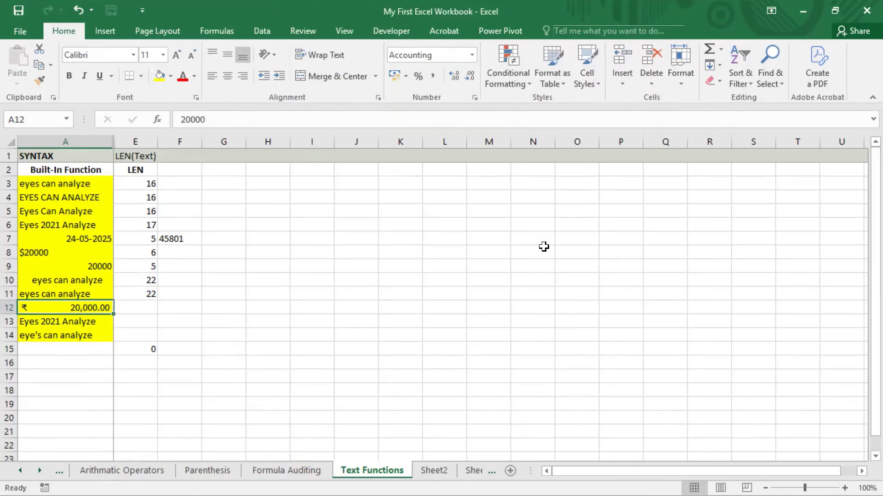
# Enter =LEN(A12) in E12, returning 5 for the rupee amount
pyautogui.press('Right')
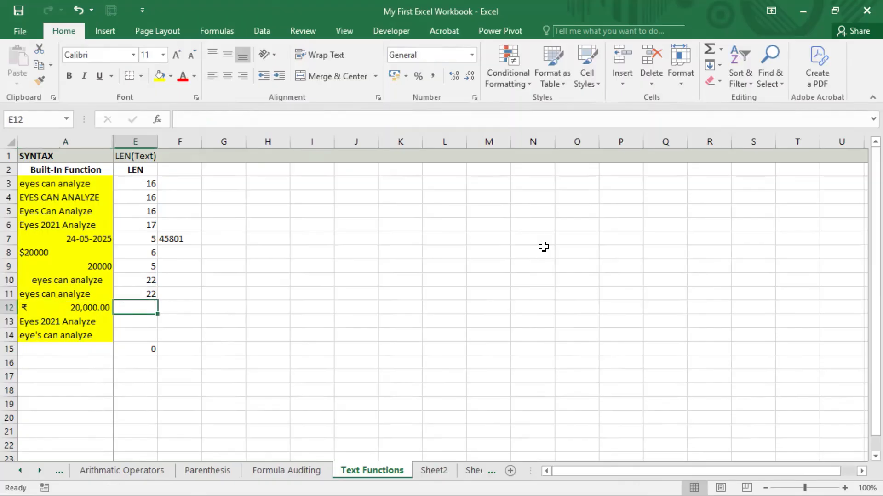
pyautogui.write('=len(')
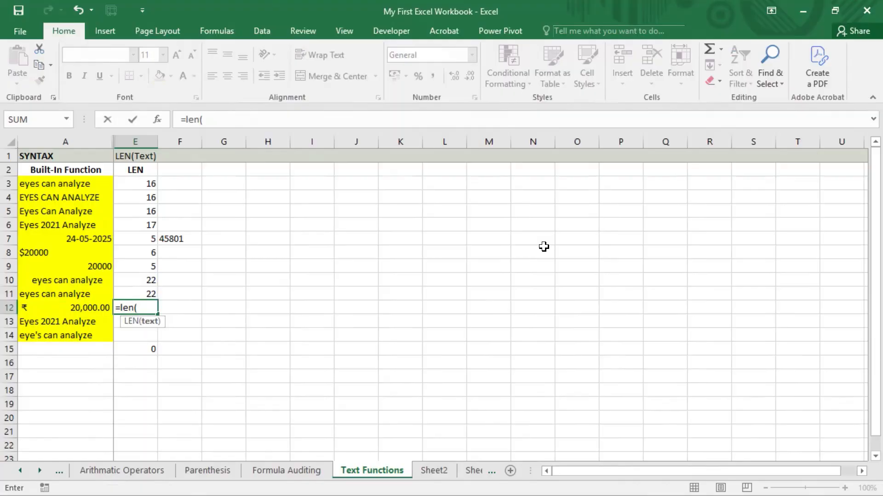
pyautogui.press('Left')
pyautogui.press('Return')
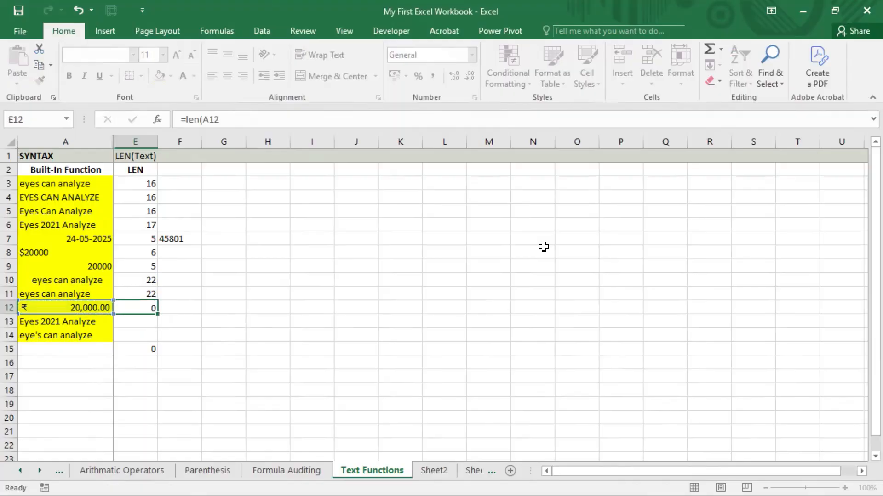
# Compare the currency amount in A12 with the plain 20000 in A9
pyautogui.press('Up')
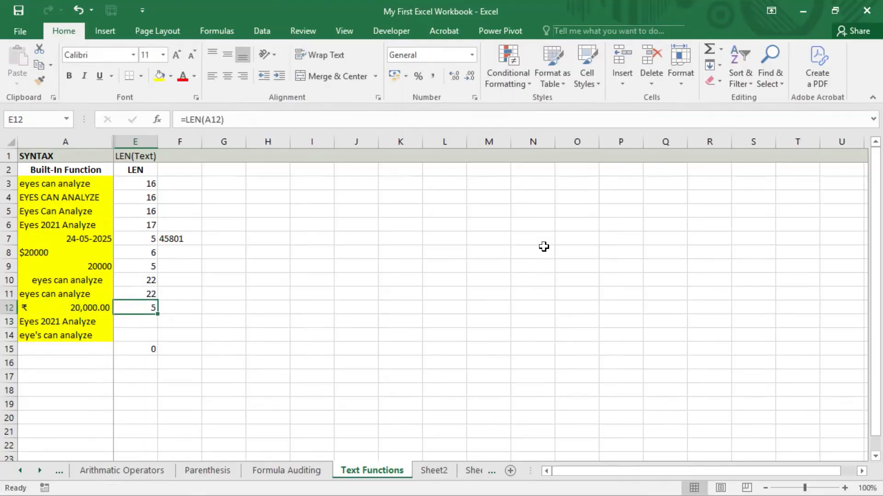
pyautogui.press('Left')
pyautogui.press('Up')
pyautogui.press('Up')
pyautogui.press('Up')
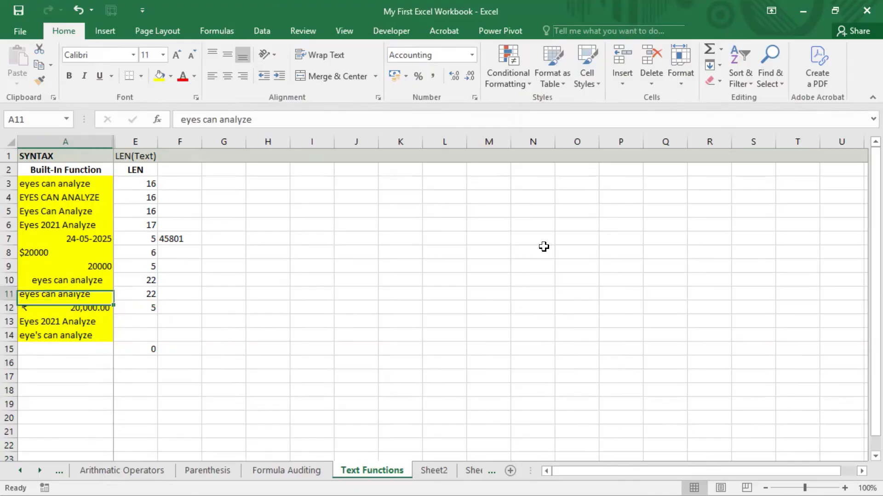
pyautogui.press('Down')
pyautogui.press('Down')
pyautogui.press('Down')
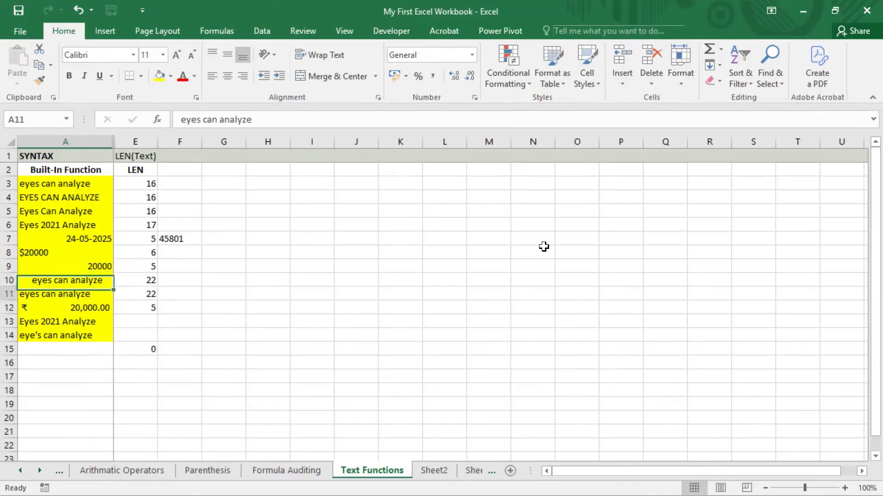
pyautogui.press('Right')
pyautogui.press('Right')
pyautogui.press('Left')
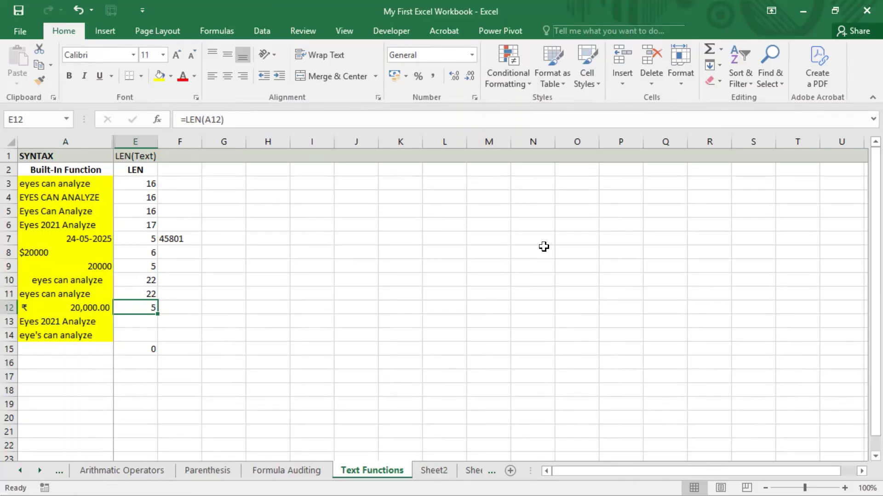
pyautogui.press('Left')
# Edit A12's amount to 20000.77, shown as ₹ 20,000.77, raising E12's count to 8
pyautogui.press('F2')
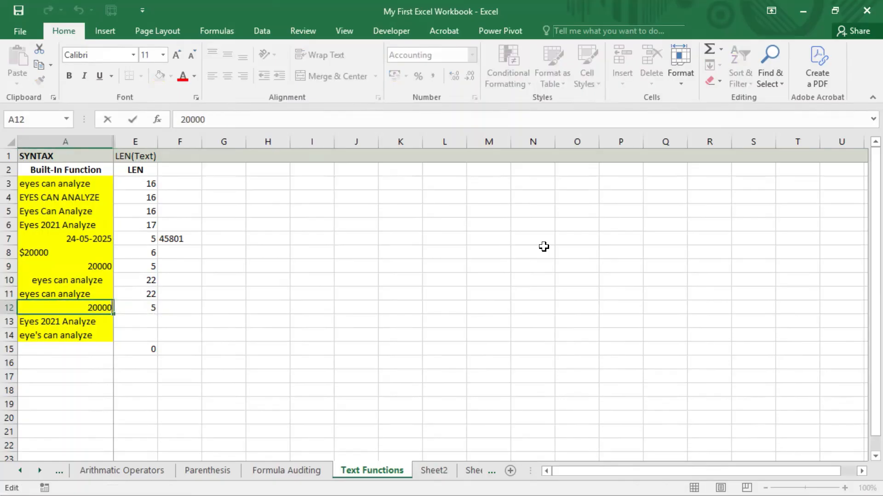
pyautogui.press('Left')
pyautogui.press('Escape')
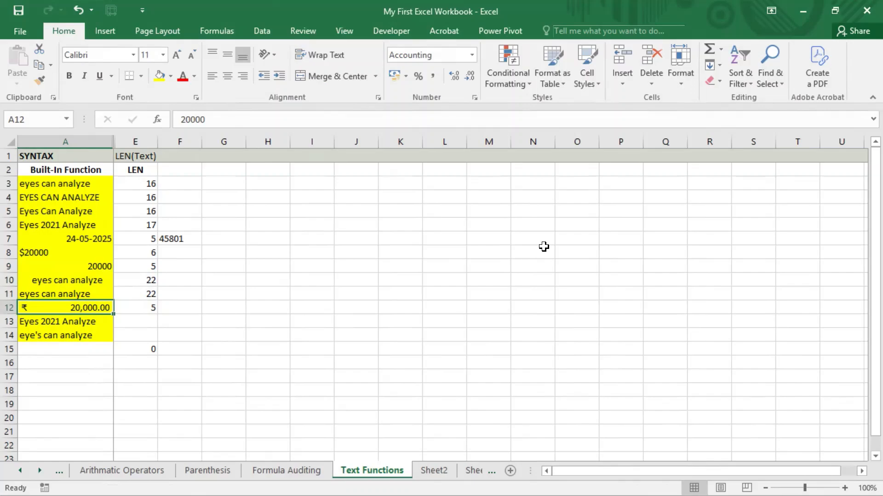
pyautogui.press('F2')
pyautogui.hotkey('shift', 'Left')
pyautogui.hotkey('shift', 'Left')
pyautogui.hotkey('shift', 'Left')
pyautogui.hotkey('shift', 'Left')
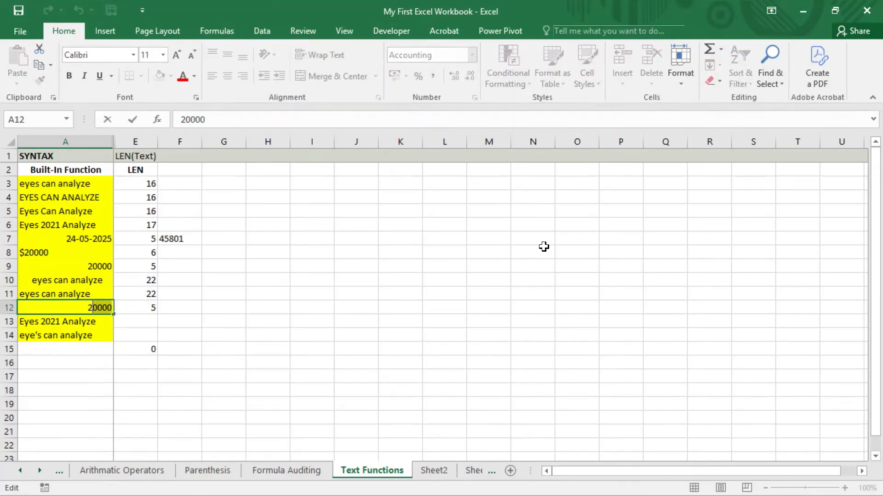
pyautogui.hotkey('shift', 'Left')
pyautogui.press('Right')
pyautogui.press('Right')
pyautogui.press('Right')
pyautogui.press('Right')
pyautogui.press('Right')
pyautogui.write('.77')
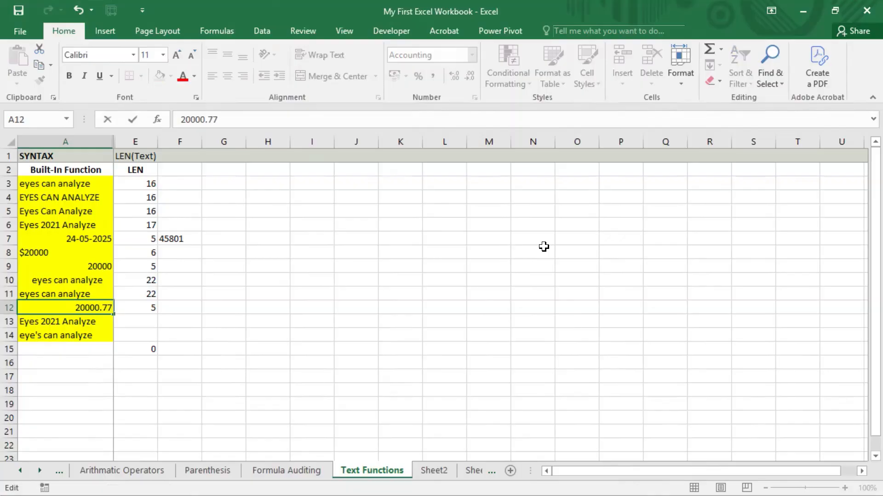
pyautogui.press('Return')
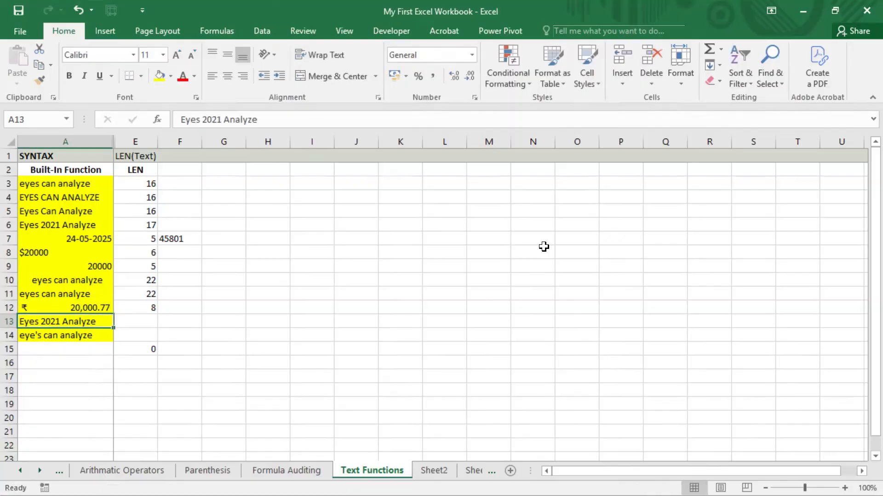
pyautogui.press('Up')
pyautogui.press('Right')
pyautogui.press('Right')
pyautogui.press('Left')
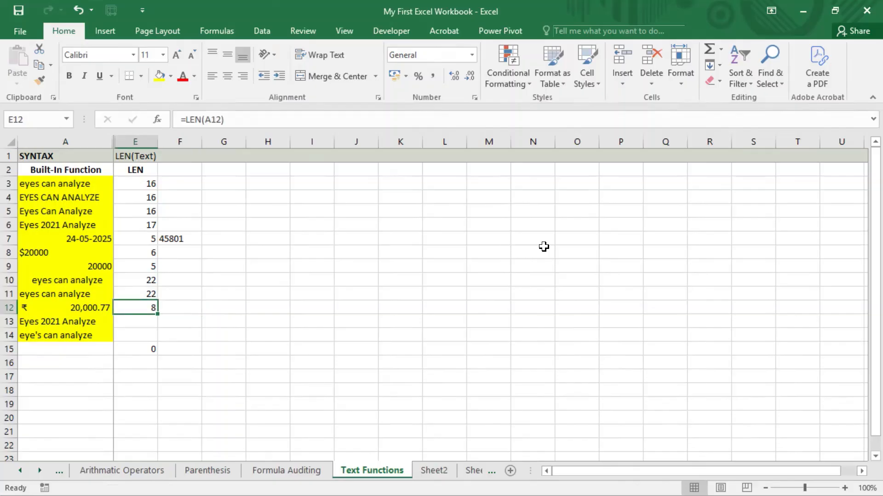
pyautogui.press('Left')
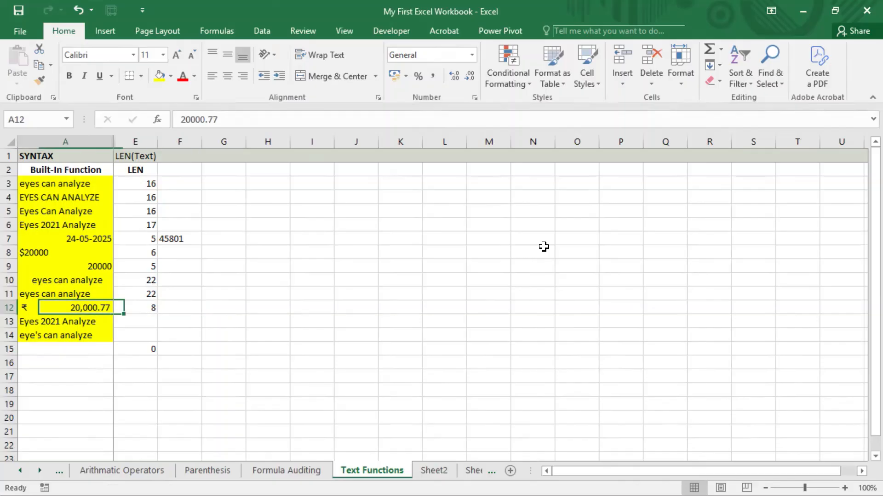
pyautogui.press('F2')
pyautogui.hotkey('shift', 'Left')
pyautogui.hotkey('shift', 'Left')
pyautogui.hotkey('shift', 'Left')
pyautogui.hotkey('shift', 'Left')
pyautogui.hotkey('shift', 'Left')
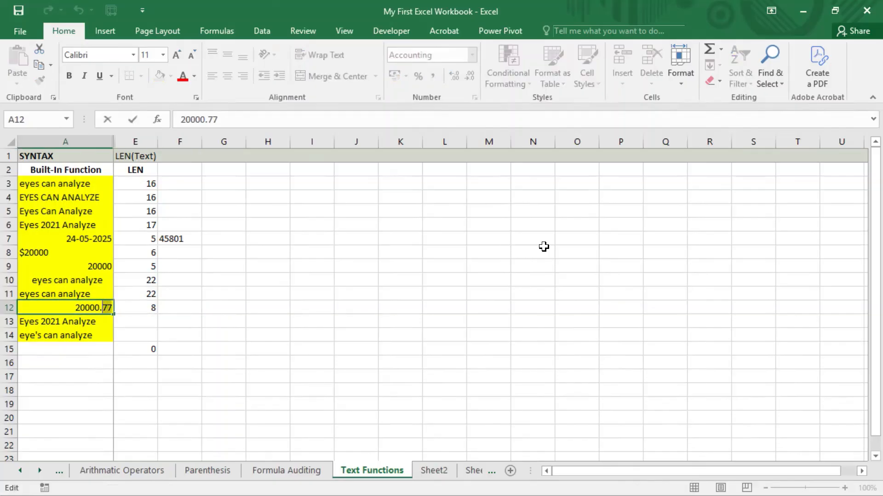
pyautogui.hotkey('shift', 'Left')
pyautogui.hotkey('shift', 'Left')
pyautogui.hotkey('shift', 'Left')
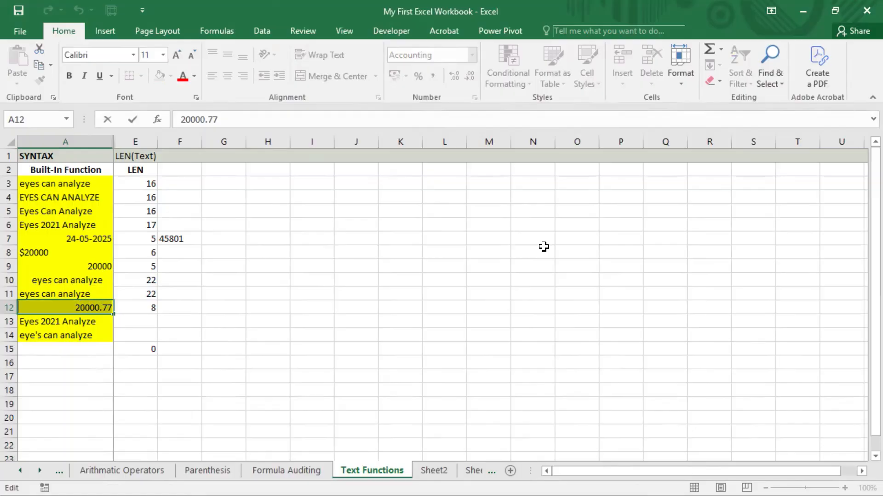
pyautogui.press('Return')
pyautogui.press('Up')
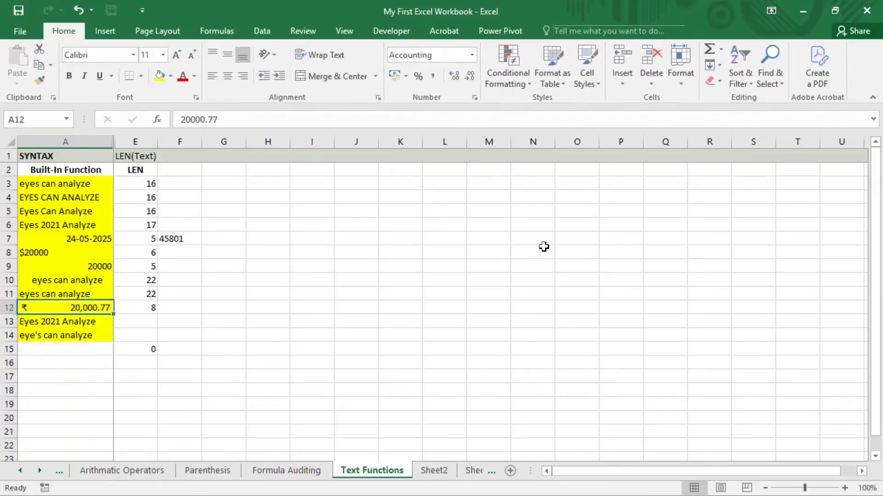
pyautogui.press('Right')
pyautogui.press('Left')
pyautogui.press('Right')
pyautogui.press('Left')
pyautogui.press('Right')
pyautogui.press('Left')
pyautogui.press('Right')
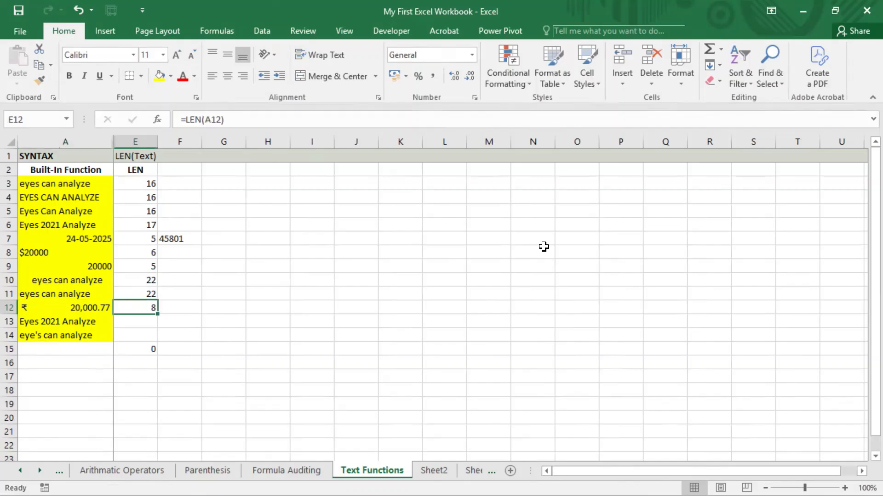
pyautogui.press('Left')
pyautogui.press('Right')
pyautogui.press('Left')
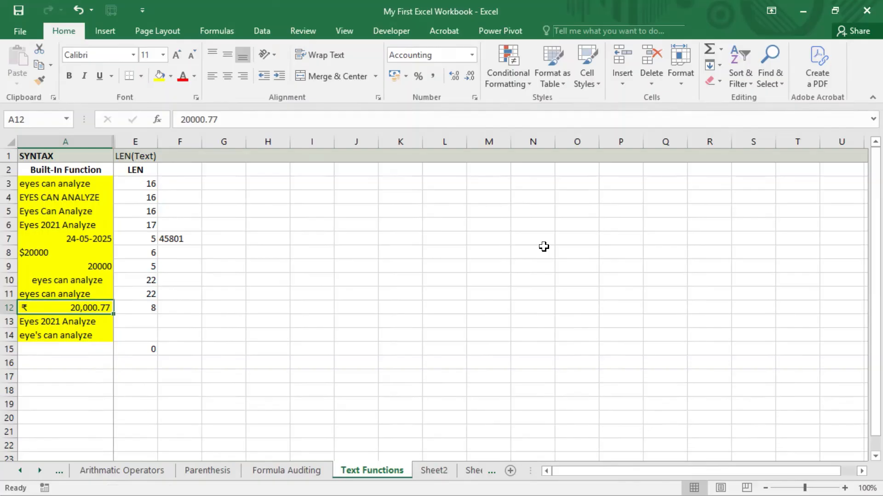
pyautogui.press('F2')
pyautogui.press('Left')
pyautogui.press('Left')
pyautogui.press('Left')
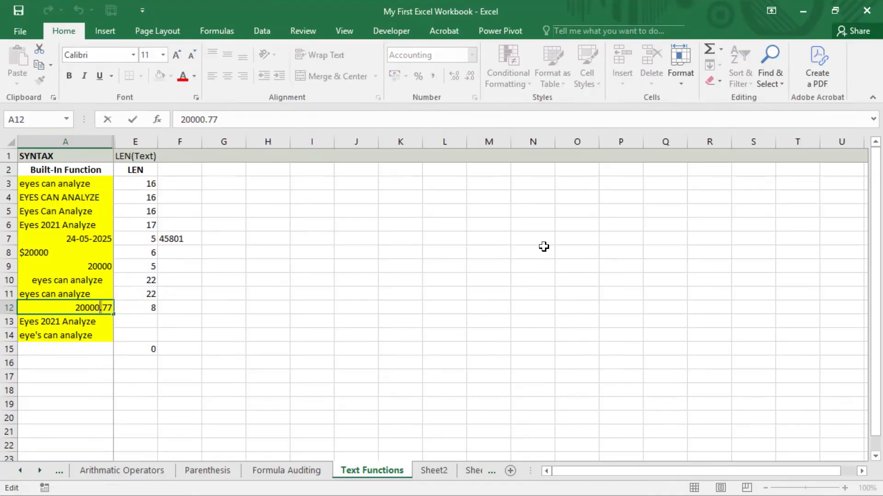
pyautogui.press('Return')
pyautogui.press('Up')
pyautogui.press('Right')
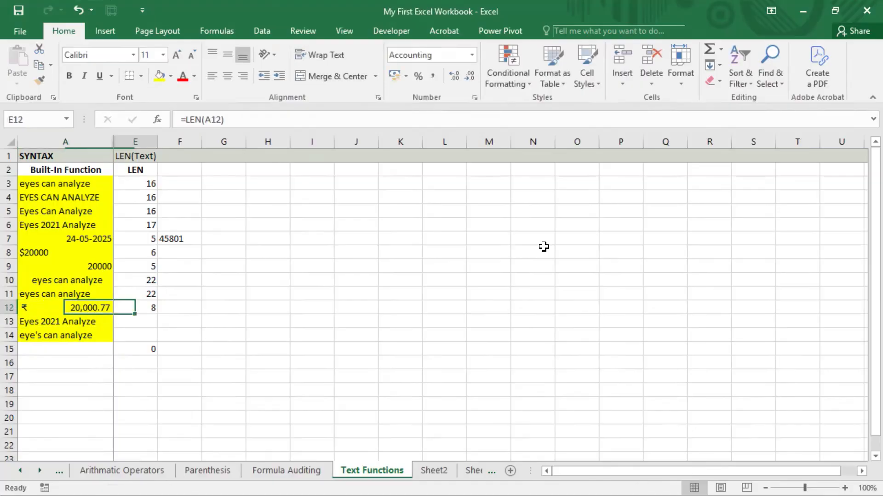
pyautogui.press('Left')
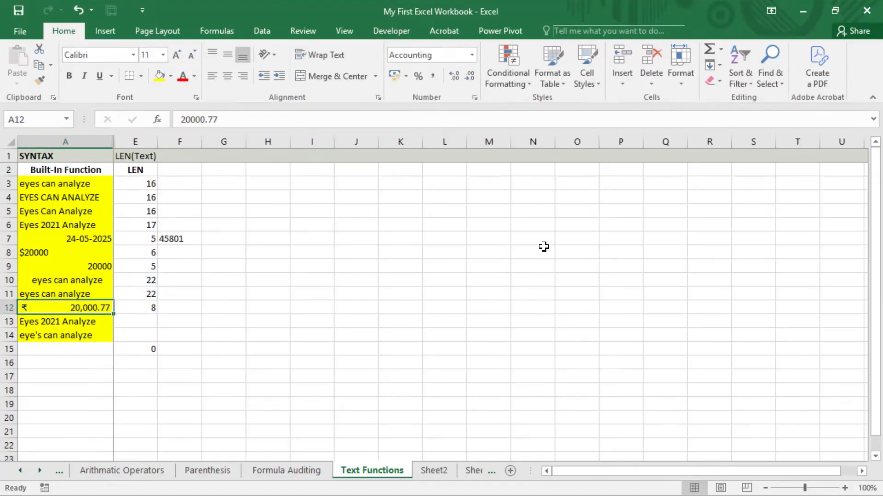
pyautogui.press('F2')
pyautogui.press('Left')
pyautogui.press('Left')
pyautogui.press('Left')
pyautogui.press('Left')
pyautogui.press('Left')
pyautogui.press('Left')
pyautogui.press('Left')
pyautogui.press('Left')
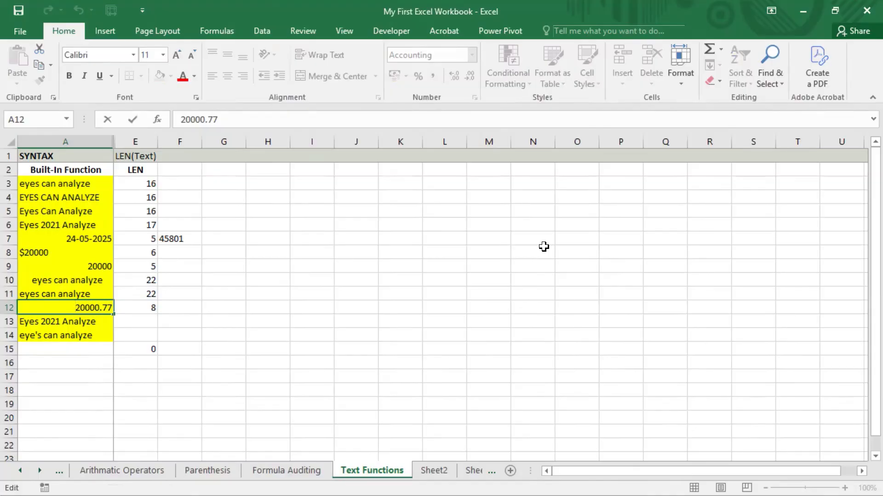
# Leave A12 unchanged and change A9's number to 20000.8
pyautogui.press('Return')
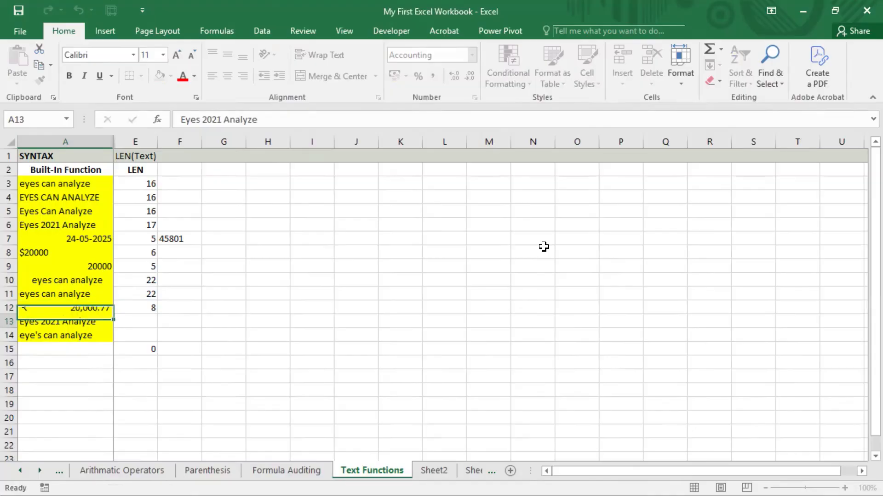
pyautogui.press('Up')
pyautogui.press('Up')
pyautogui.press('Up')
pyautogui.press('Up')
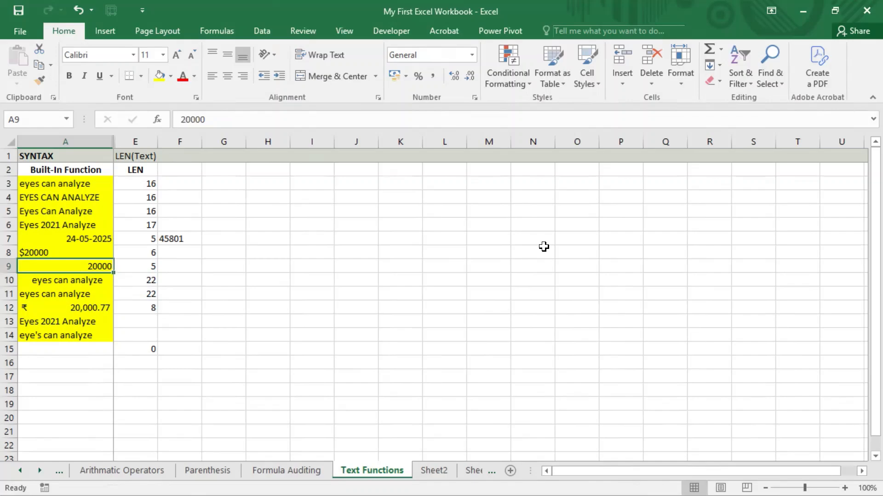
pyautogui.press('F2')
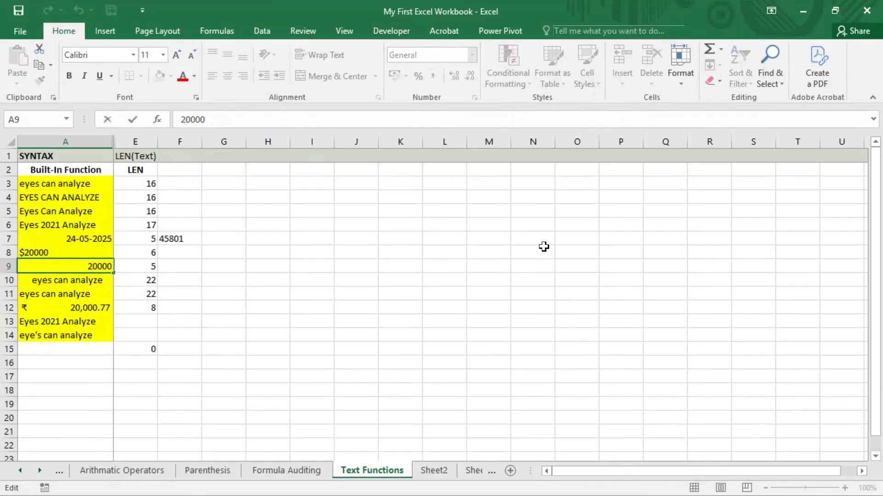
pyautogui.write('.8')
pyautogui.press('Return')
# Check E9's LEN count of 7 and re-inspect A9 without changing it
pyautogui.press('Up')
pyautogui.press('Right')
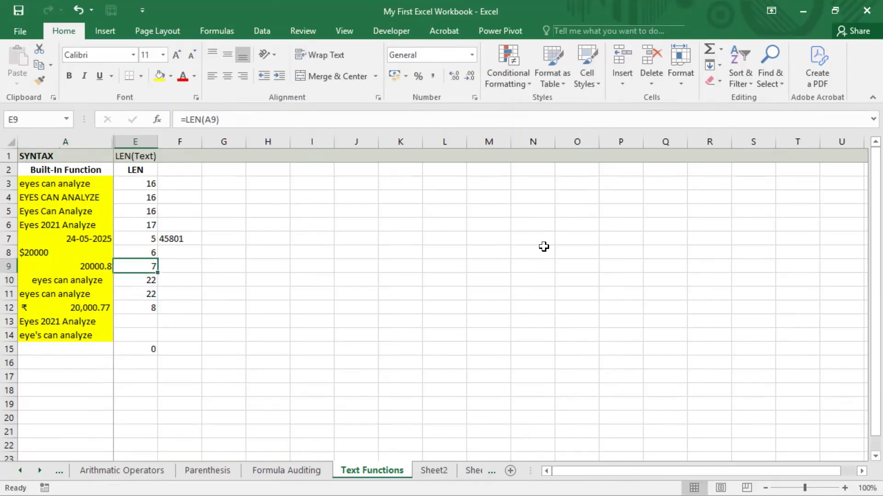
pyautogui.press('Left')
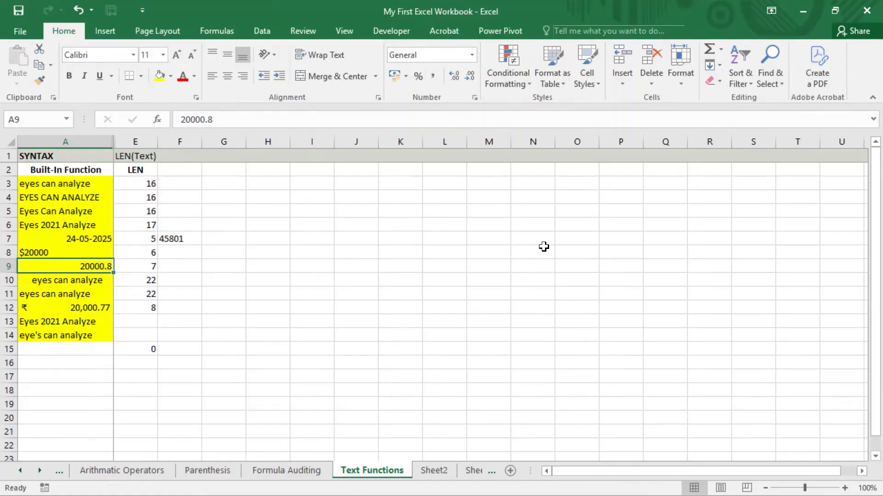
pyautogui.press('F2')
pyautogui.press('Left')
pyautogui.press('Left')
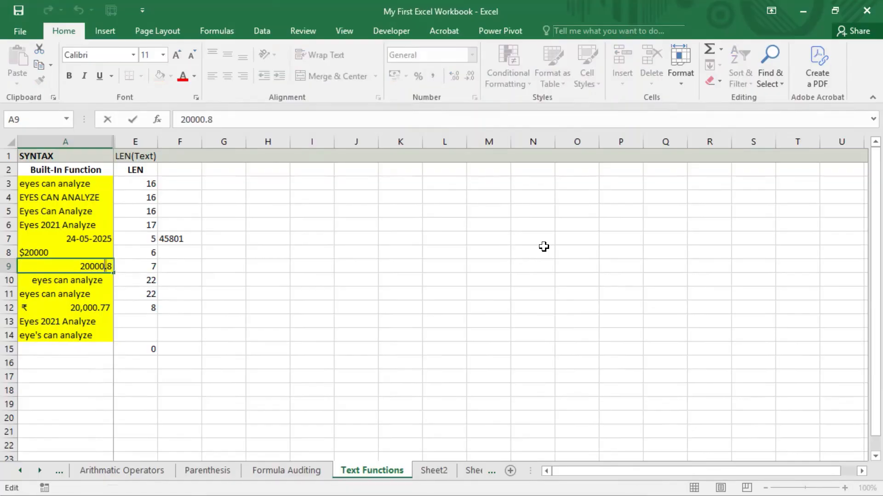
pyautogui.press('Escape')
pyautogui.press('Down')
pyautogui.press('Down')
pyautogui.press('Down')
pyautogui.press('Down')
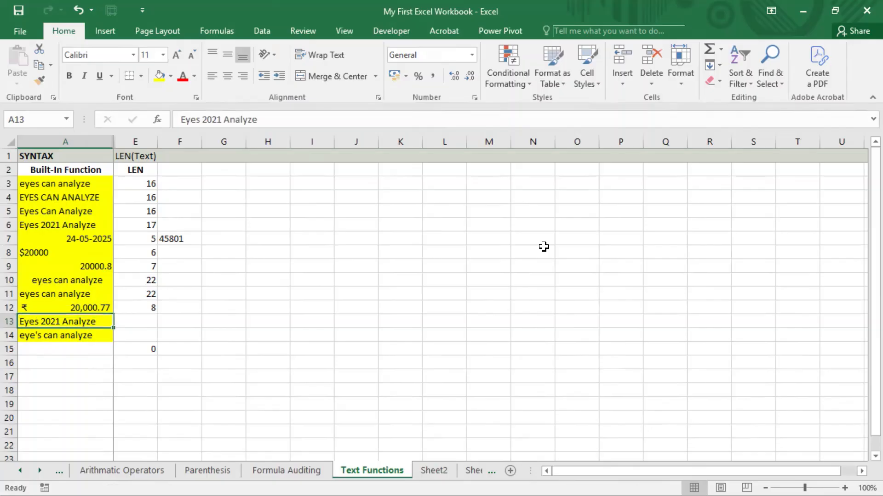
# Enter =LEN(A13) in E13, returning 17 for "Eyes 2021 Analyze"
pyautogui.press('Right')
pyautogui.write('=')
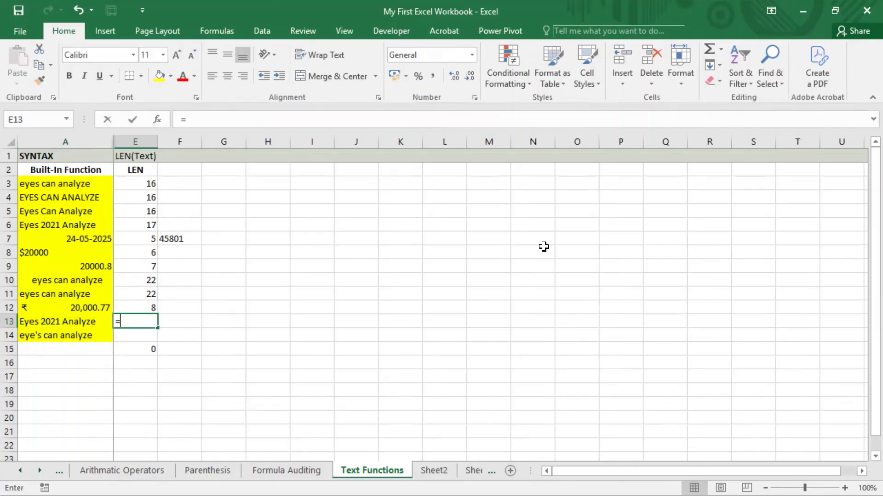
pyautogui.write('len(')
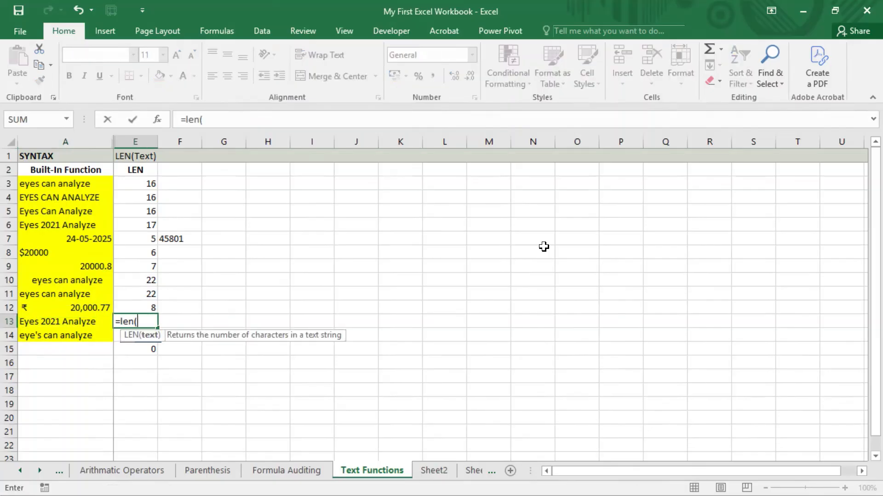
pyautogui.press('Left')
pyautogui.press('Return')
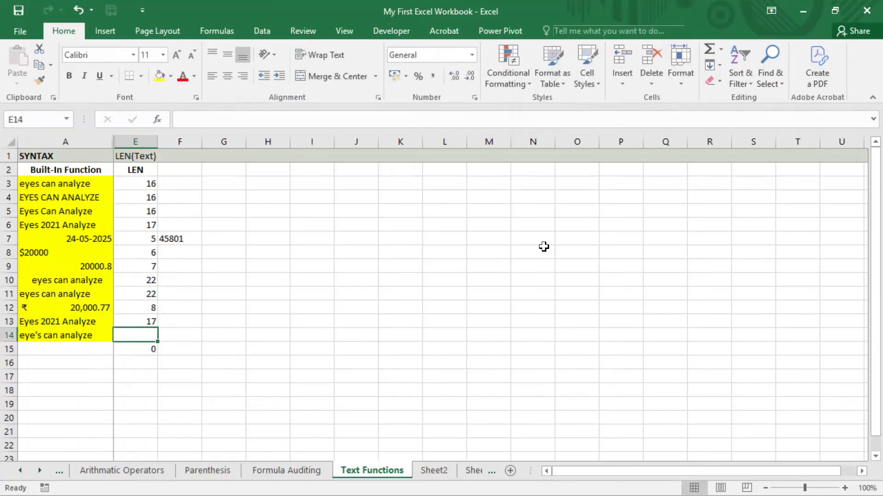
pyautogui.press('Up')
# Enter =LEN(A14) in E14, returning 17 for "eye's can analyze"
pyautogui.press('Down')
pyautogui.write('=len')
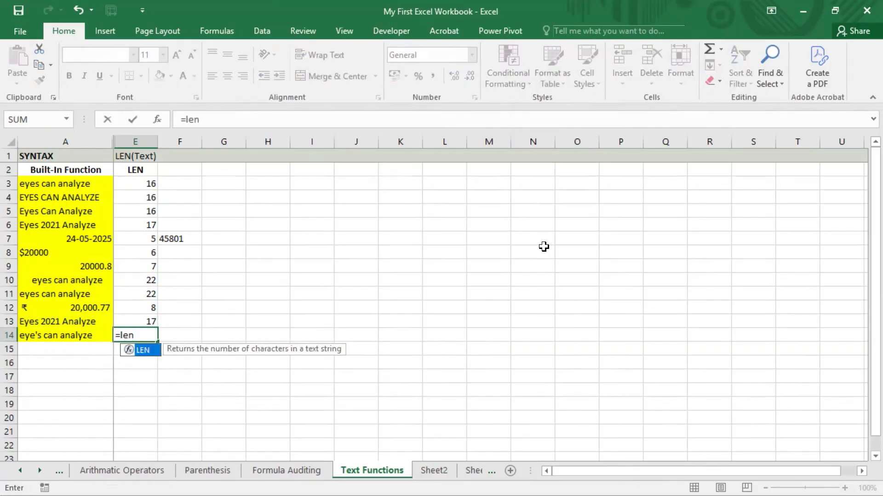
pyautogui.press('Tab')
pyautogui.press('Left')
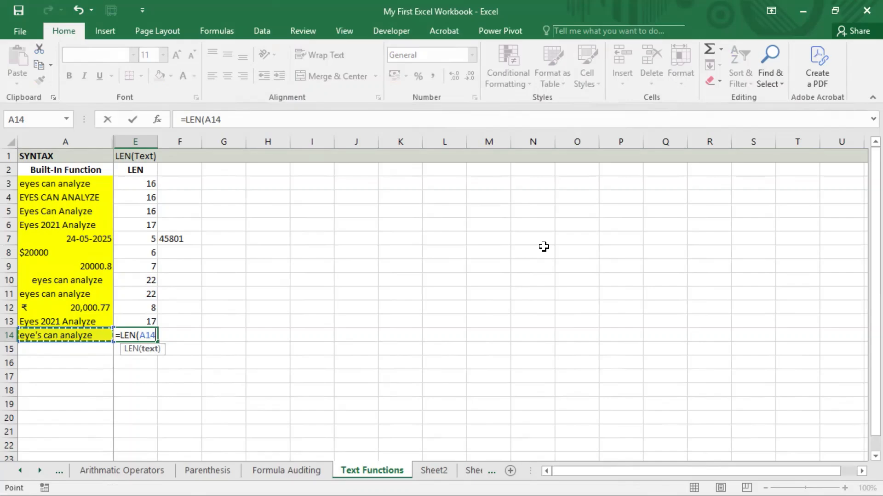
pyautogui.write(')')
pyautogui.press('Return')
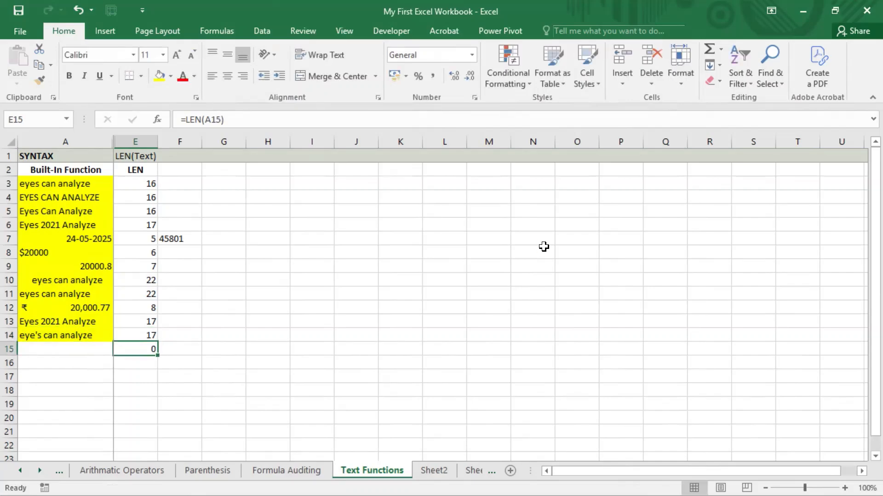
pyautogui.press('Up')
pyautogui.press('Left')
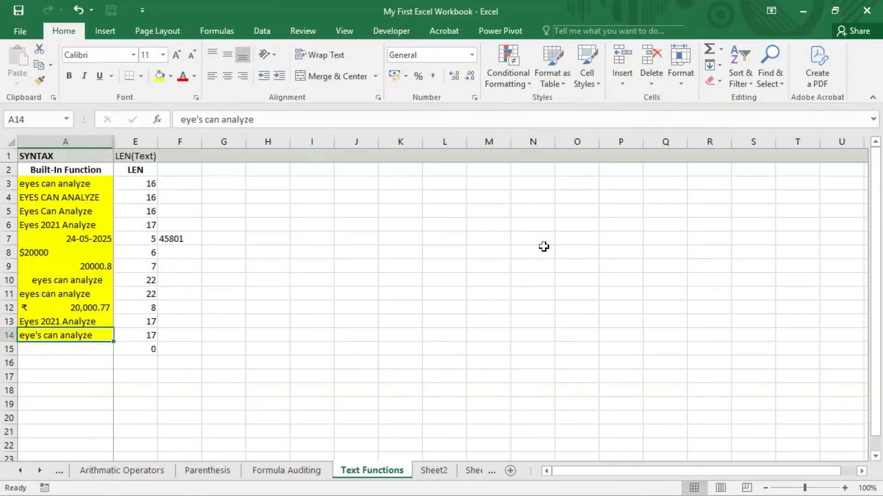
# Finish editing A14 to read "eye's can analyze" and check E14's count of 17
pyautogui.press('F2')
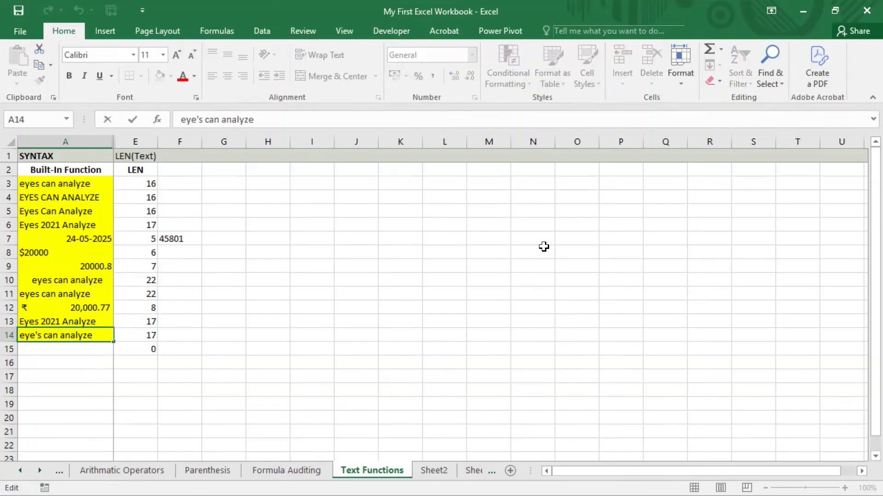
pyautogui.hotkey('shift', 'Left')
pyautogui.hotkey('shift', 'Left')
pyautogui.hotkey('shift', 'Left')
pyautogui.hotkey('shift', 'Left')
pyautogui.hotkey('shift', 'Left')
pyautogui.hotkey('shift', 'Left')
pyautogui.hotkey('shift', 'Left')
pyautogui.hotkey('shift', 'Left')
pyautogui.hotkey('shift', 'Left')
pyautogui.hotkey('shift', 'Left')
pyautogui.hotkey('shift', 'Left')
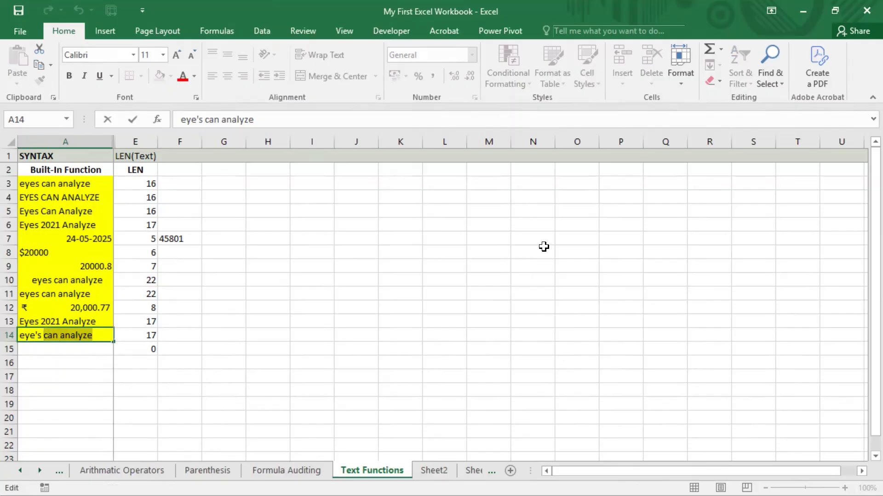
pyautogui.hotkey('shift', 'Left')
pyautogui.hotkey('shift', 'Left')
pyautogui.hotkey('shift', 'Left')
pyautogui.hotkey('shift', 'Left')
pyautogui.hotkey('shift', 'Left')
pyautogui.hotkey('shift', 'Left')
pyautogui.press('Return')
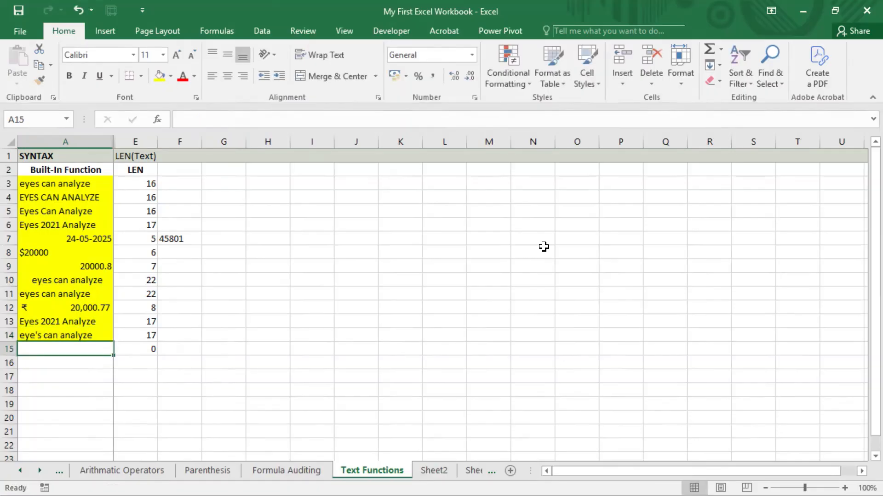
pyautogui.press('Up')
pyautogui.press('Right')
pyautogui.press('Right')
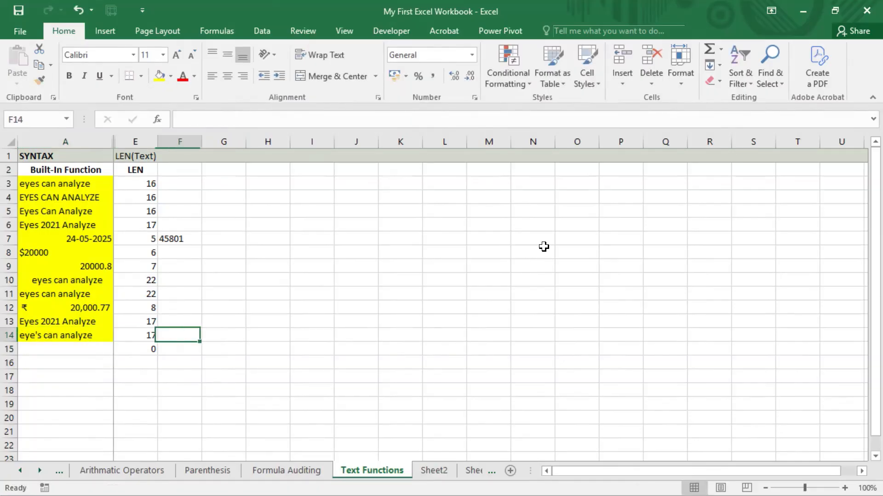
pyautogui.press('Left')
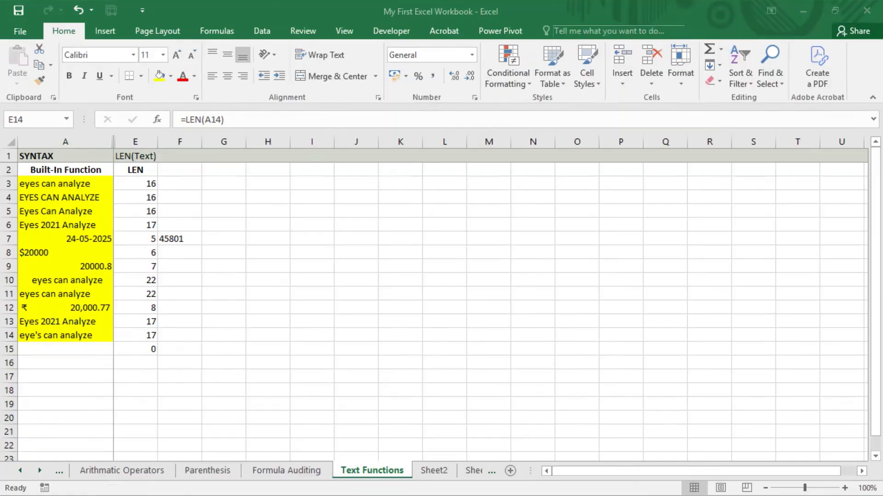
# Select A3:A14, then clear the stray 45801 from F7
pyautogui.click(83, 189)
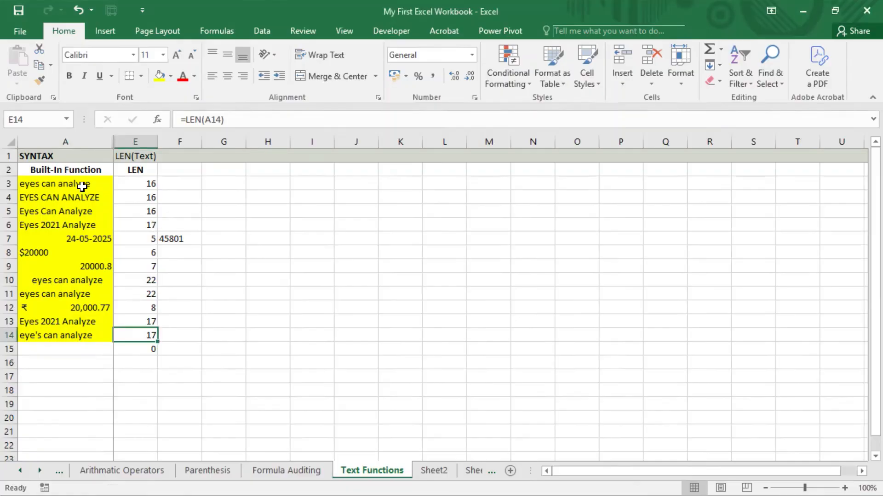
pyautogui.moveTo(82, 185)
pyautogui.mouseDown()
pyautogui.moveTo(81, 347)
pyautogui.moveTo(83, 327)
pyautogui.mouseUp()
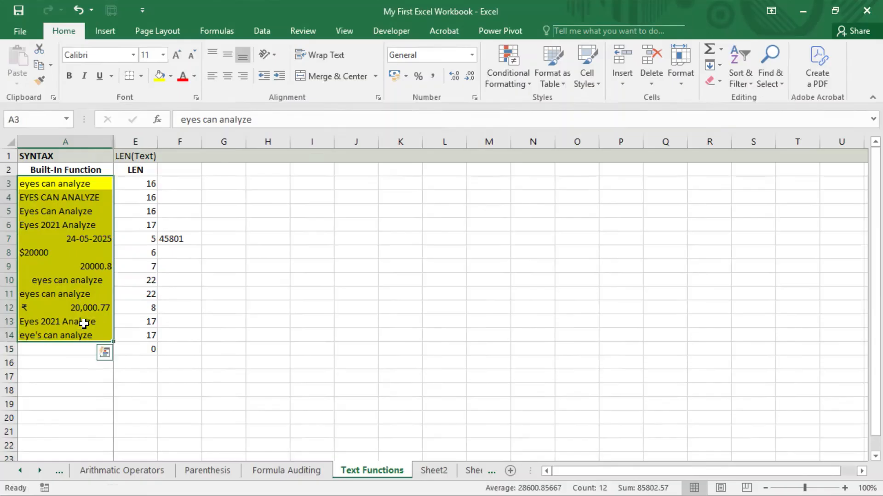
pyautogui.click(174, 235)
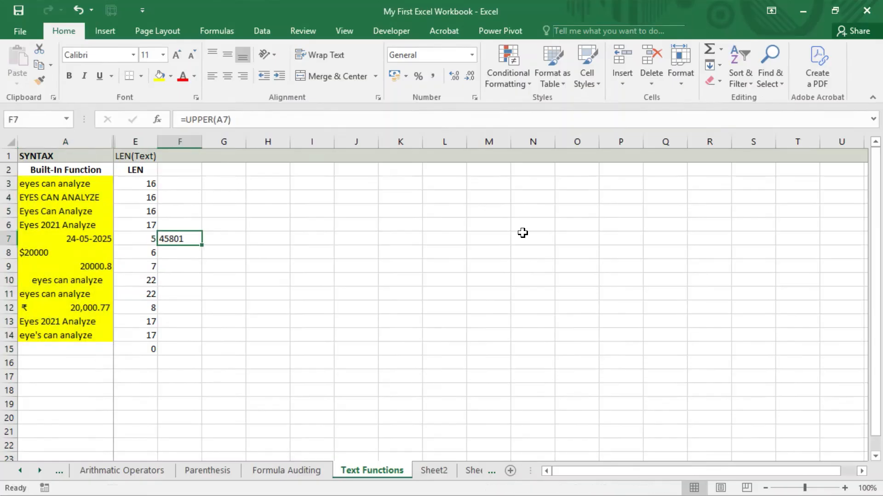
pyautogui.press('Delete')
pyautogui.hotkey('ctrl', 'Up')
pyautogui.press('Down')
pyautogui.press('Down')
pyautogui.press('Down')
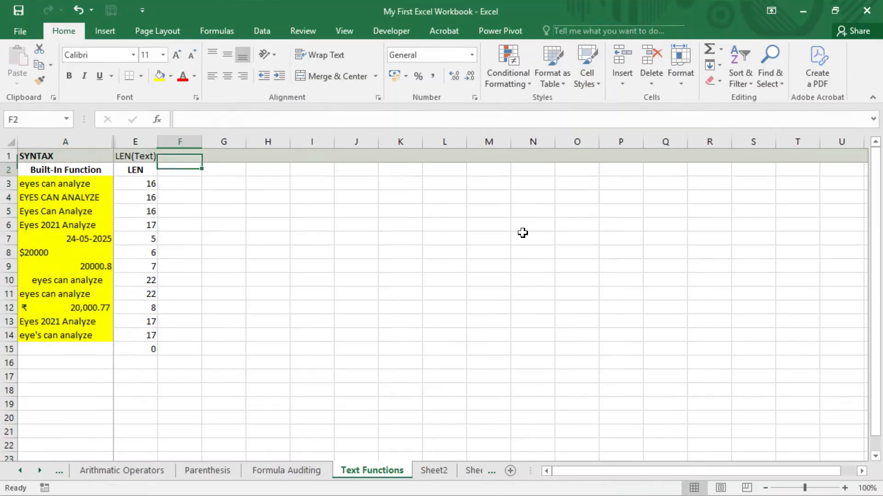
pyautogui.press('Left')
pyautogui.press('Up')
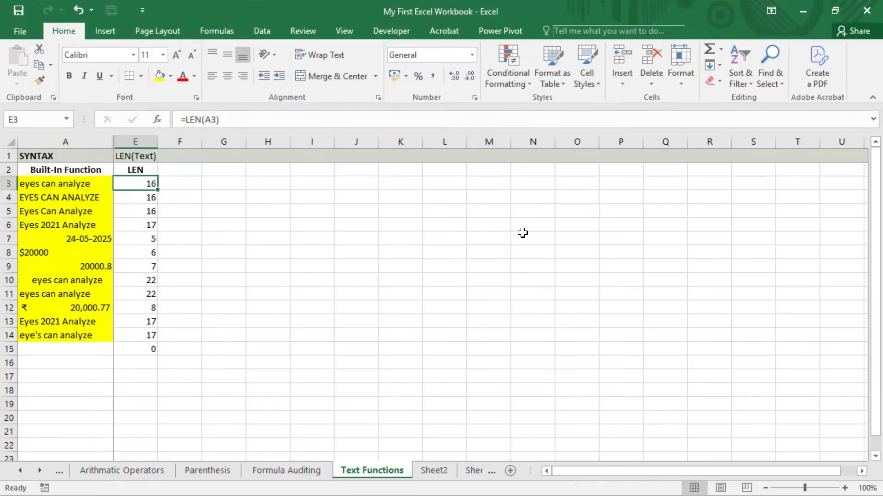
pyautogui.press('Right')
# Enter =AVERAGE(LEN(A3:A14)) in F3 to test an average character count
pyautogui.click(440, 1)
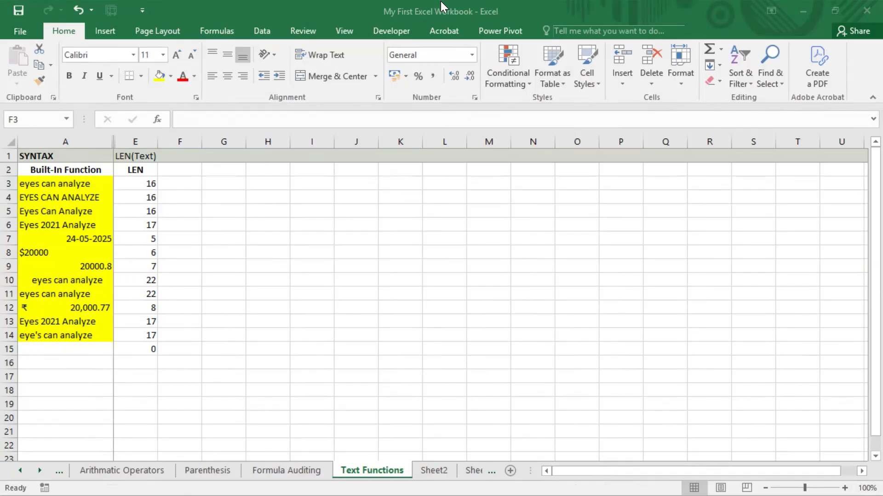
pyautogui.click(201, 183)
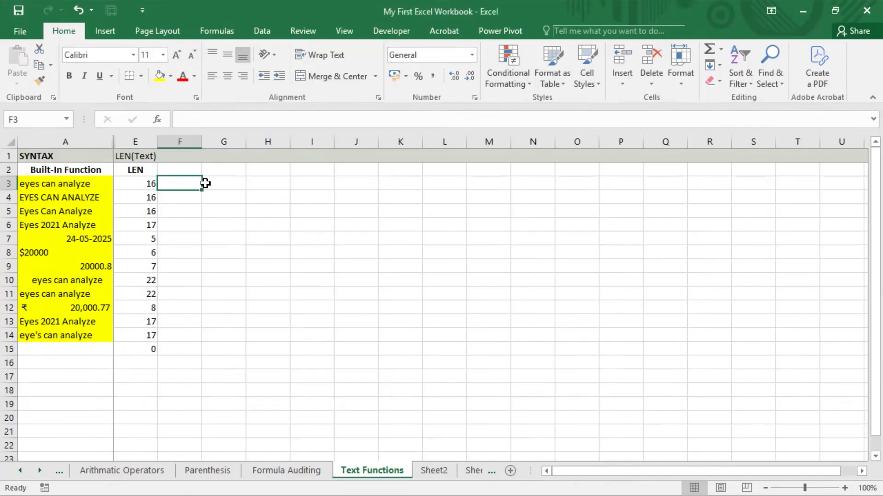
pyautogui.write('=averrage')
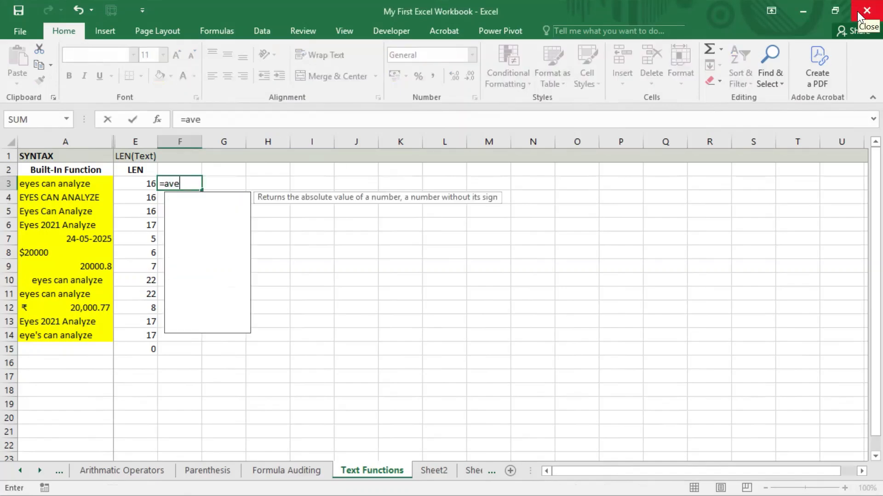
pyautogui.press('BackSpace')
pyautogui.press('BackSpace')
pyautogui.press('BackSpace')
pyautogui.press('BackSpace')
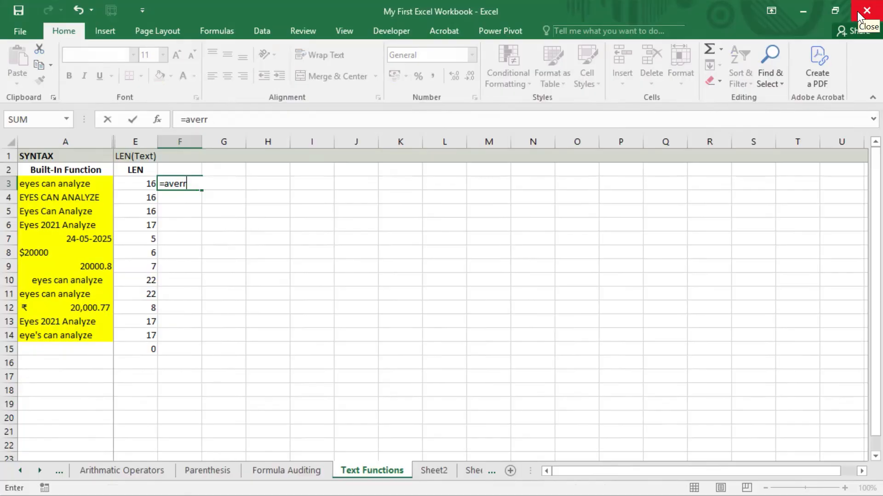
pyautogui.write('age')
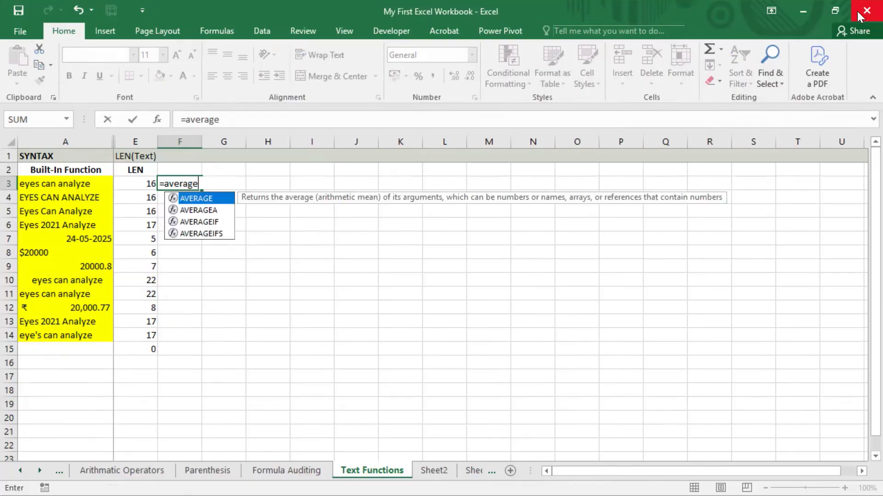
pyautogui.write('(len(')
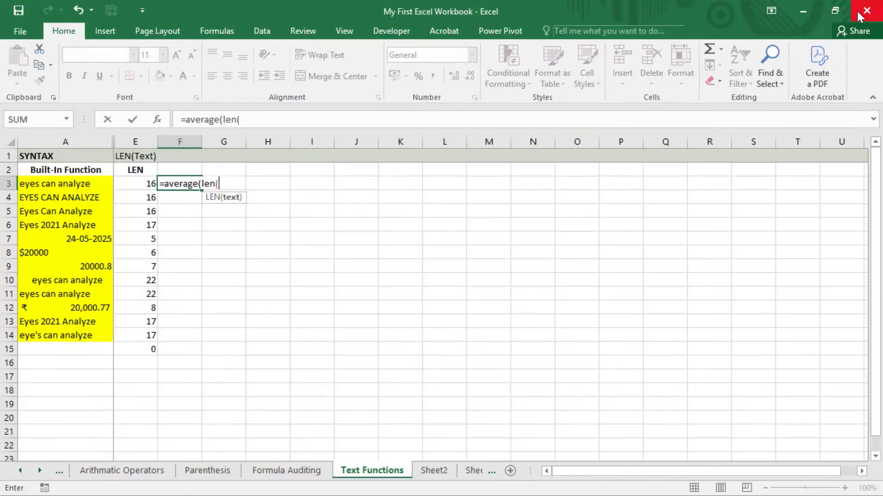
pyautogui.press('Left')
pyautogui.press('Left')
pyautogui.hotkey('shift', 'Down')
pyautogui.hotkey('shift', 'Down')
pyautogui.hotkey('shift', 'Down')
pyautogui.hotkey('shift', 'Down')
pyautogui.hotkey('shift', 'Down')
pyautogui.hotkey('shift', 'Down')
pyautogui.hotkey('shift', 'Down')
pyautogui.hotkey('shift', 'Down')
pyautogui.hotkey('shift', 'Down')
pyautogui.hotkey('shift', 'Down')
pyautogui.hotkey('shift', 'Down')
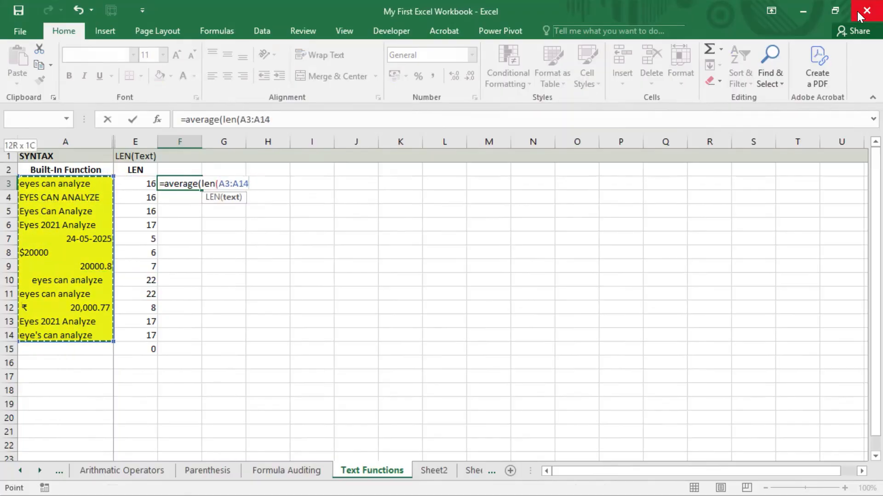
pyautogui.write(')')
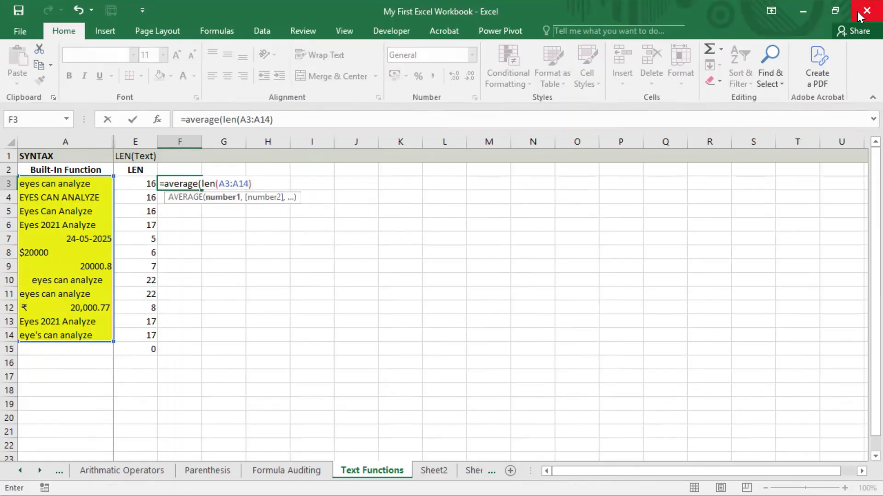
pyautogui.write(')')
pyautogui.press('Return')
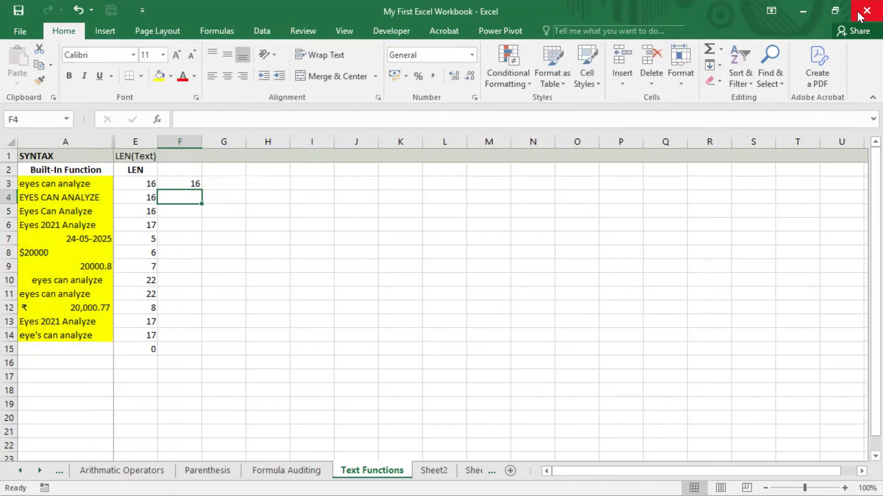
pyautogui.press('Up')
pyautogui.press('F2')
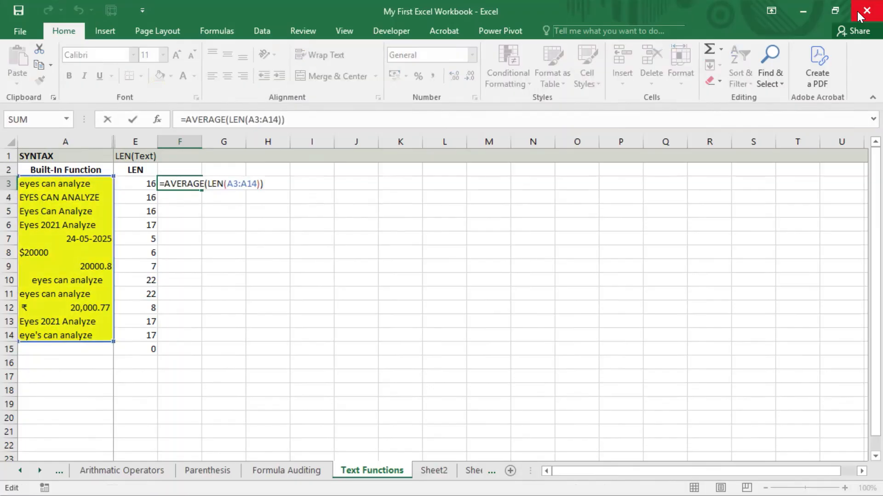
pyautogui.press('Escape')
# Show the average with three decimals, then delete the test formula from F3
pyautogui.click(857, 10)
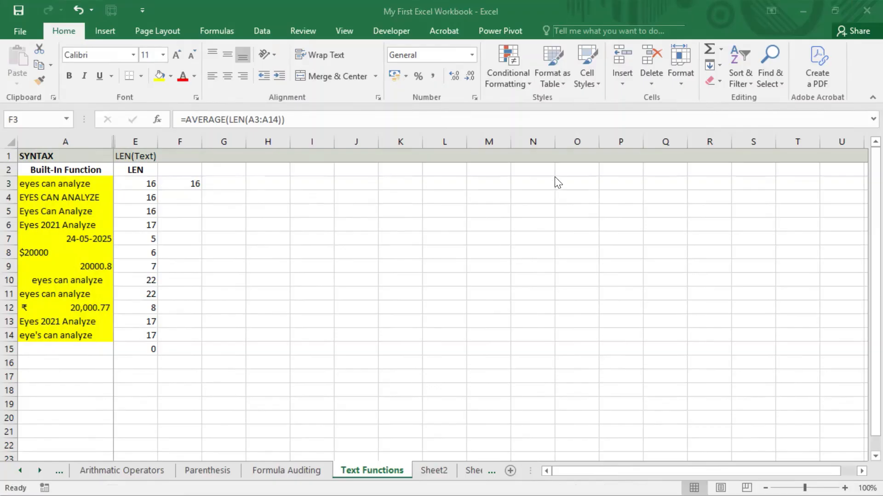
pyautogui.click(452, 77)
pyautogui.click(452, 78)
pyautogui.click(453, 77)
pyautogui.click(452, 77)
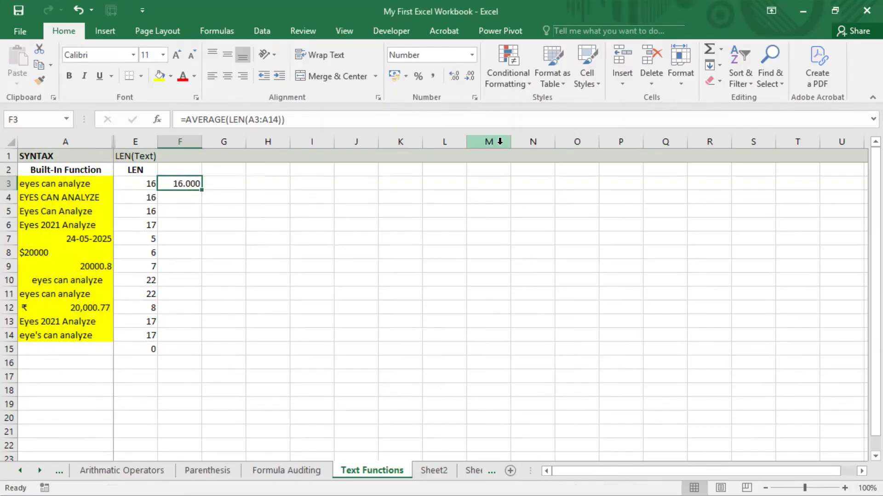
pyautogui.press('Delete')
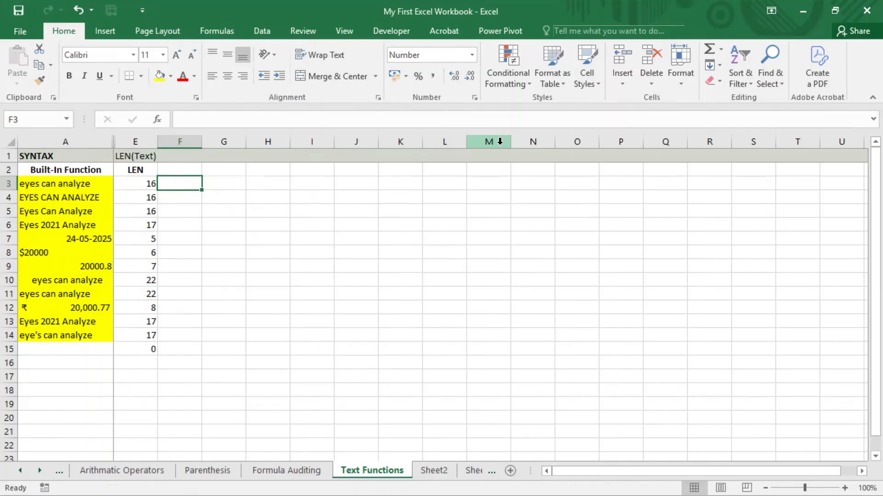
pyautogui.press('Left')
pyautogui.hotkey('ctrl', 'shift', 'Down')
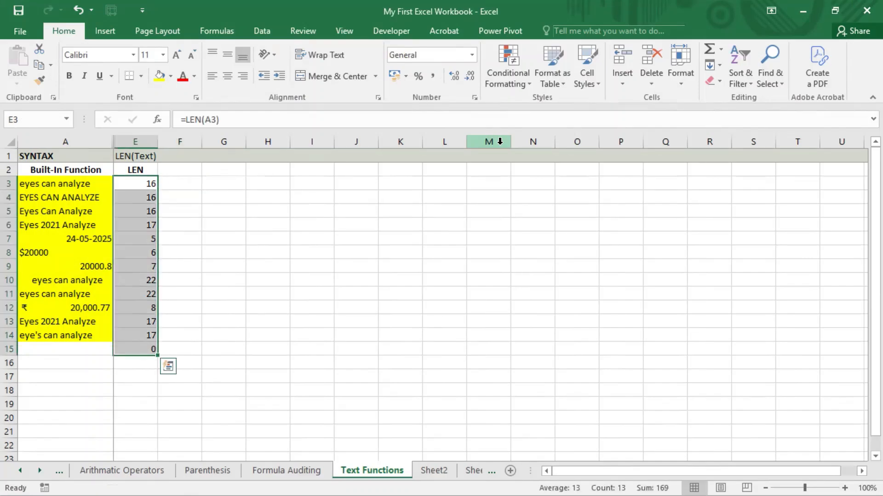
pyautogui.hotkey('shift', 'Up')
pyautogui.hotkey('shift', 'Down')
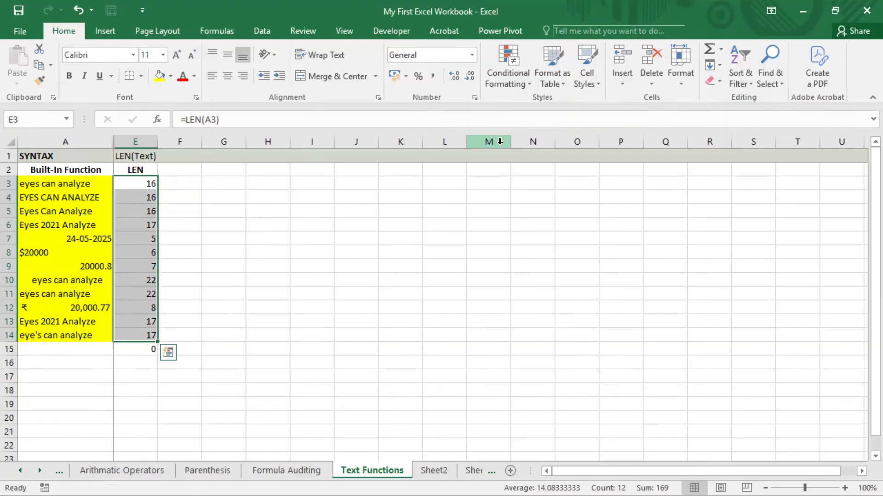
pyautogui.press('Up')
pyautogui.press('Up')
pyautogui.press('Down')
pyautogui.press('Down')
pyautogui.press('Right')
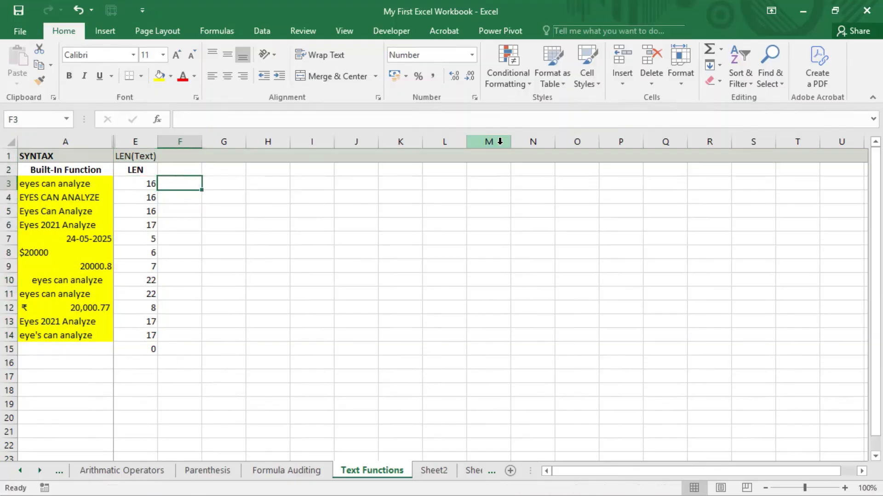
pyautogui.click(441, 1)
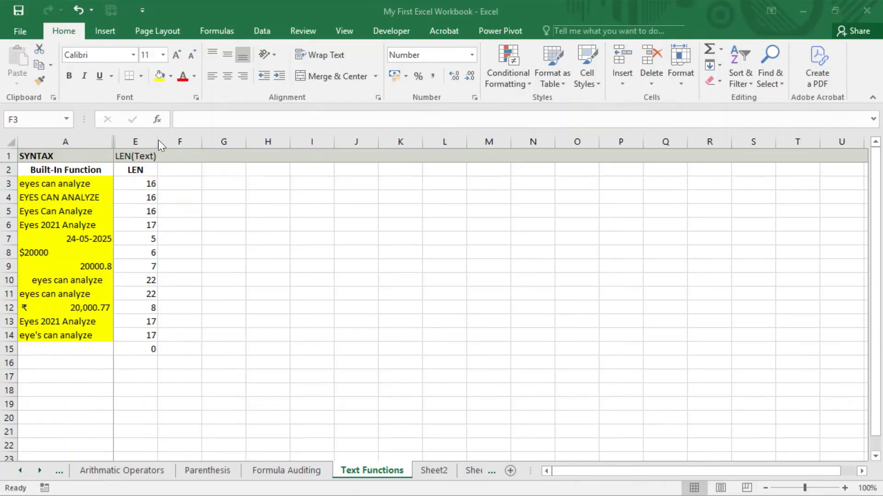
pyautogui.click(150, 181)
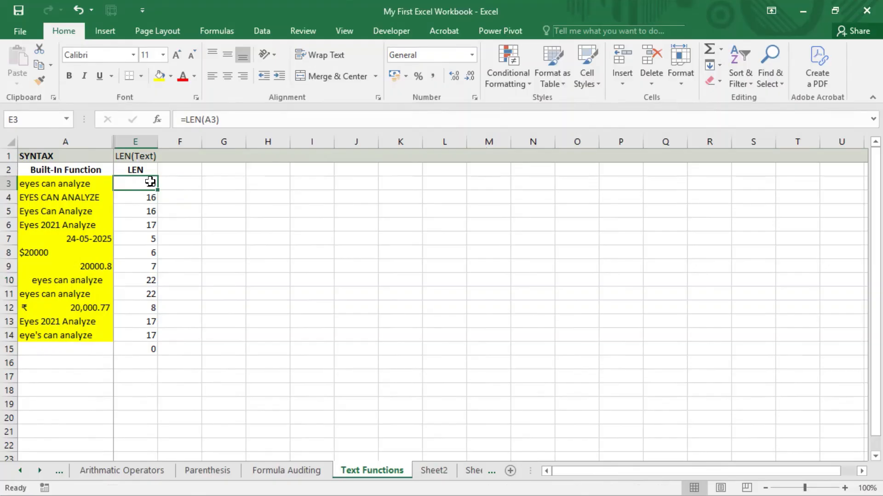
pyautogui.click(440, 2)
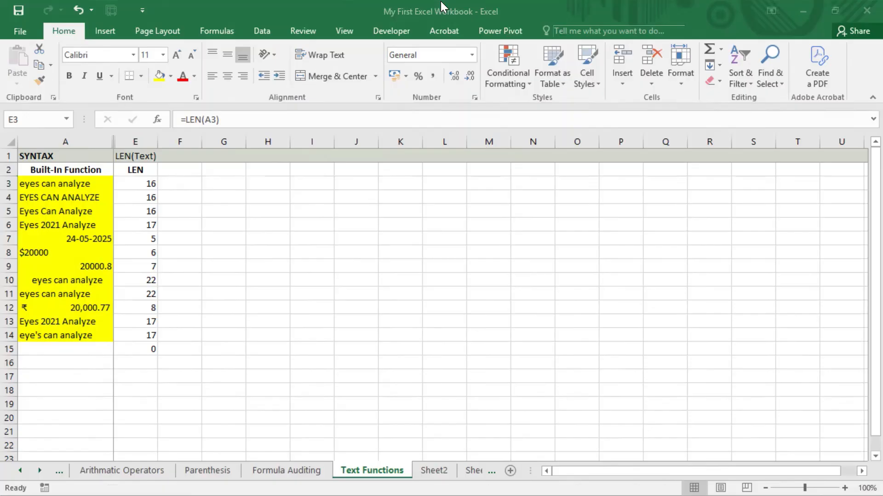